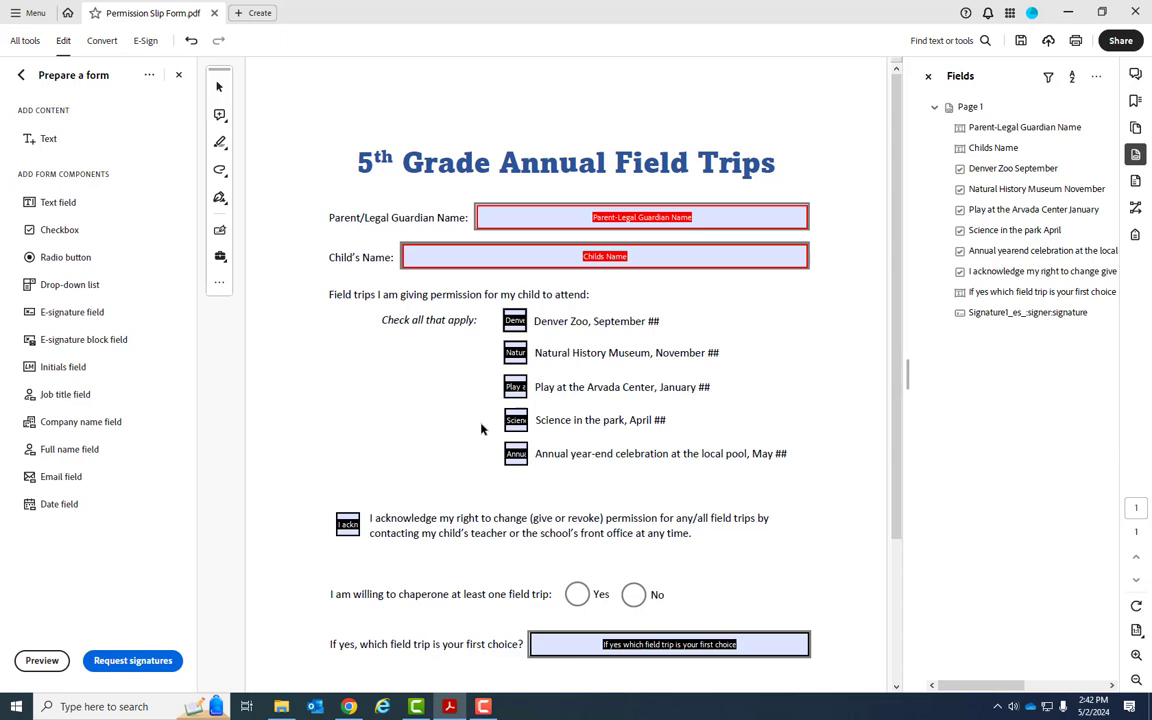
Open the Denver Zoo checkbox's properties, prefix its tooltip with "Choose " and rename the field Zoo
left_click(348, 525)
left_click(514, 320)
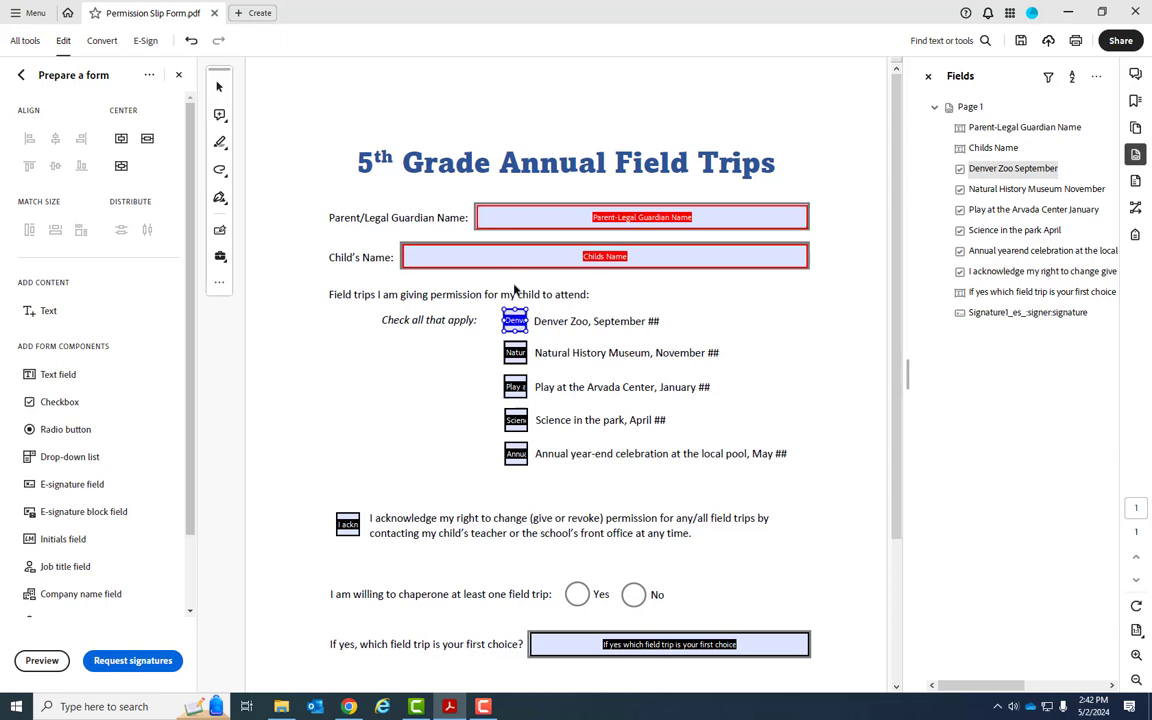
double_click(514, 318)
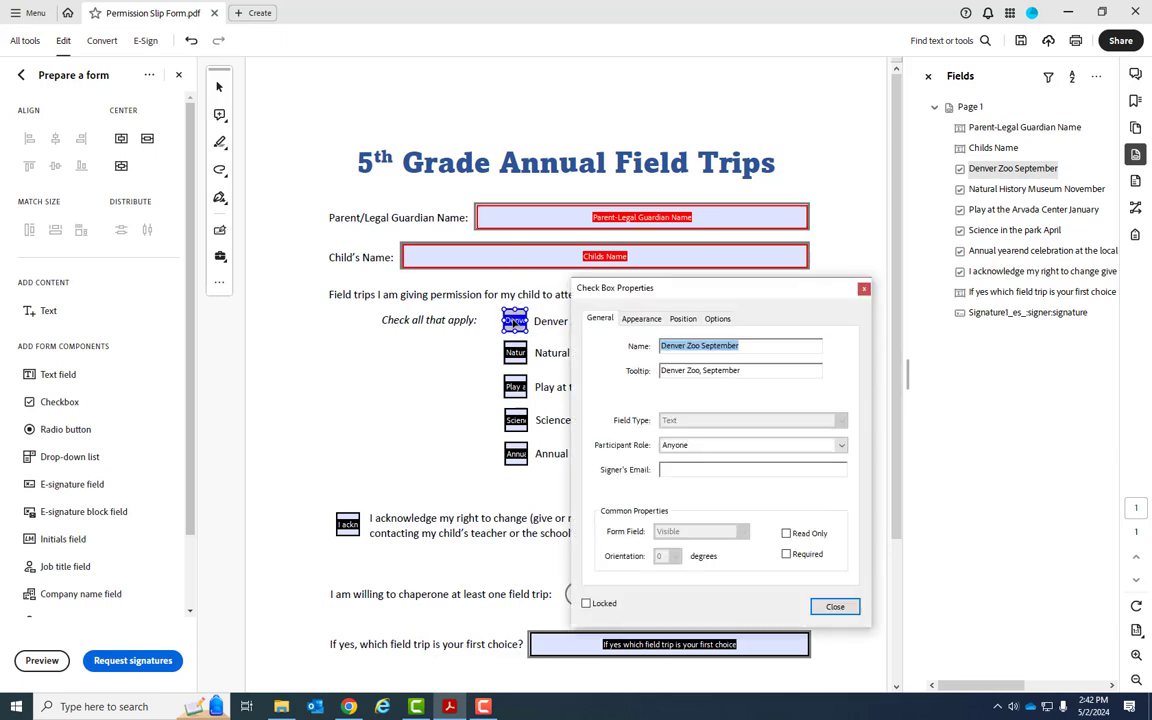
left_click_drag(648, 287, 653, 250)
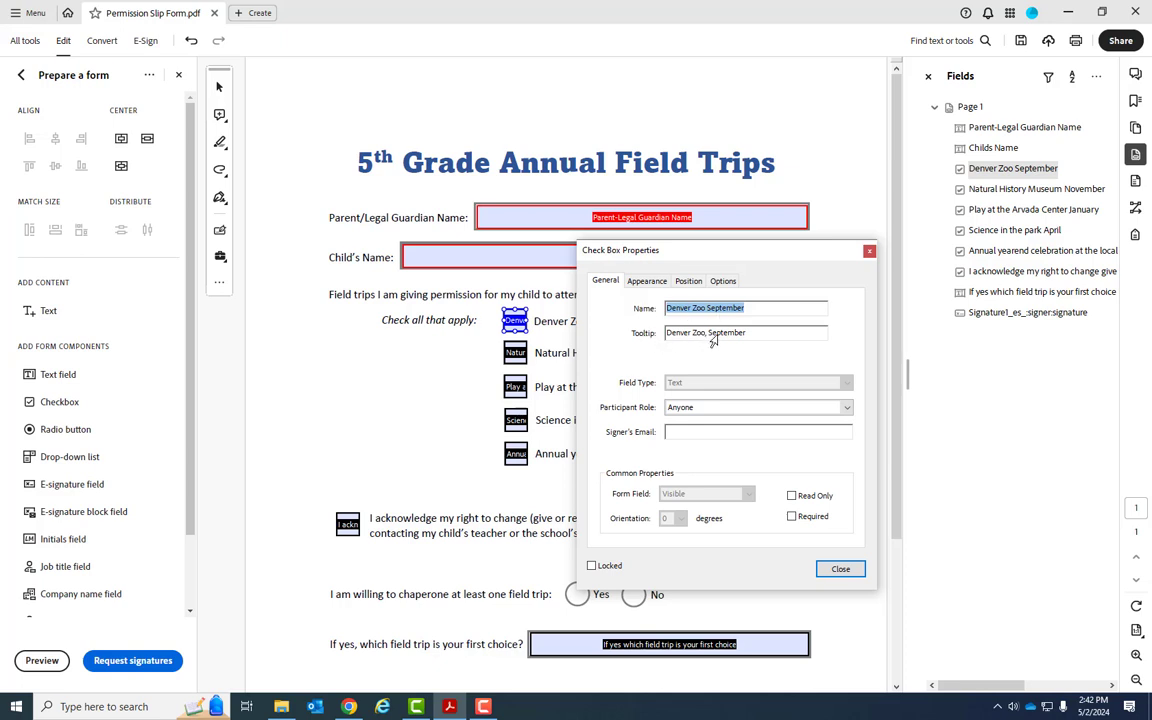
left_click(667, 335)
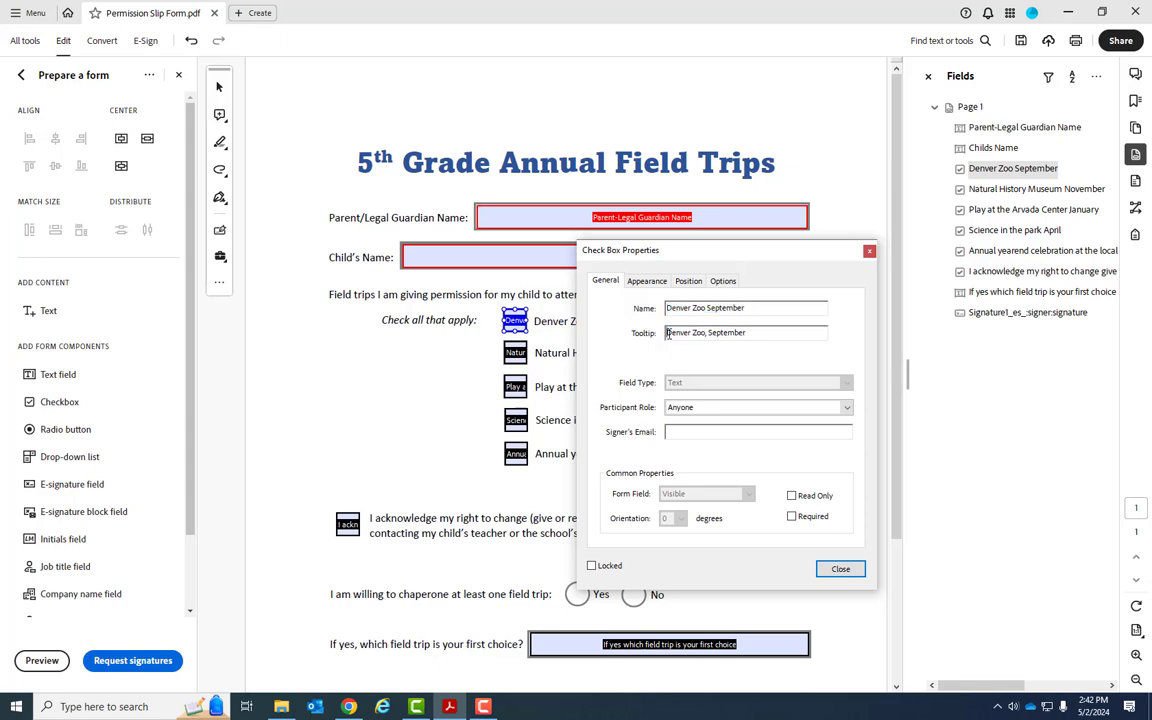
type("Choose")
triple_click(750, 308)
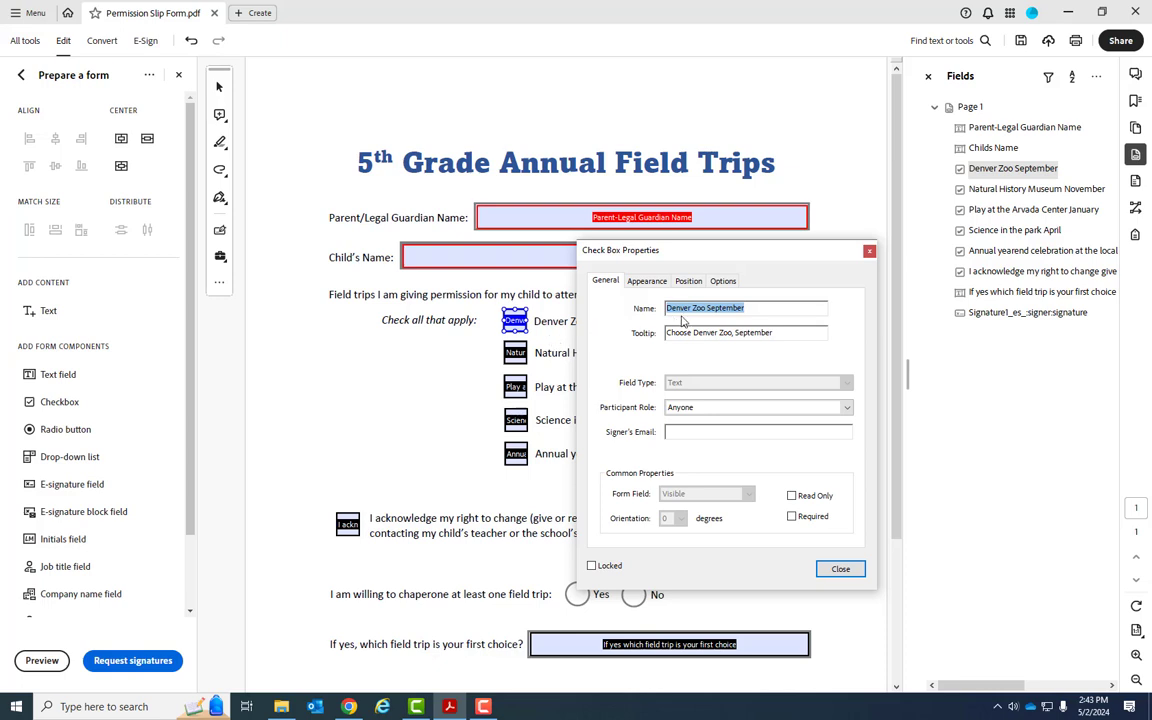
type("Zoo")
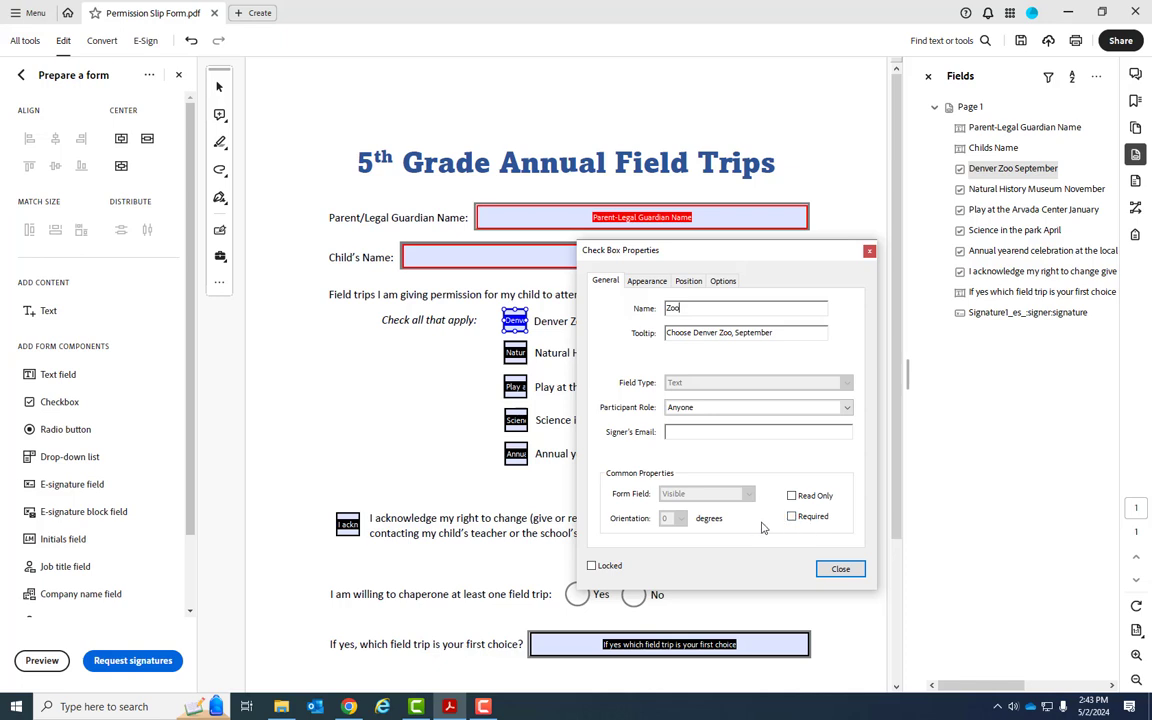
Review the field's Appearance and Position settings, then set its check box style to Check
left_click(647, 282)
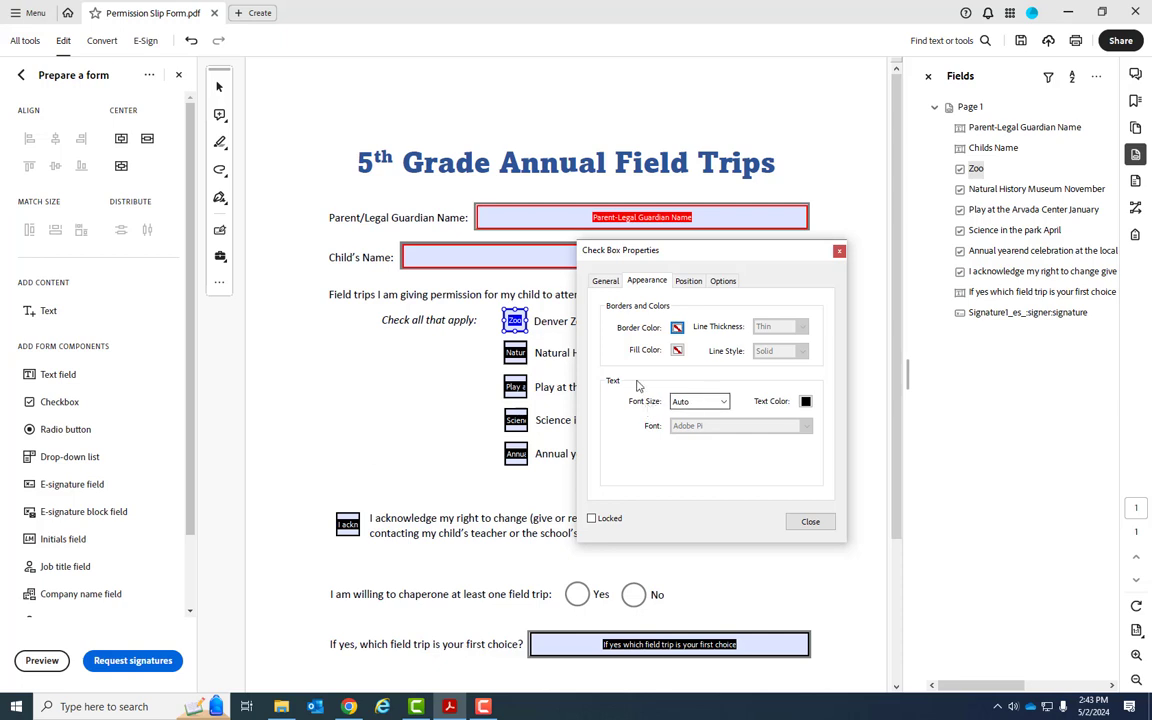
left_click(689, 281)
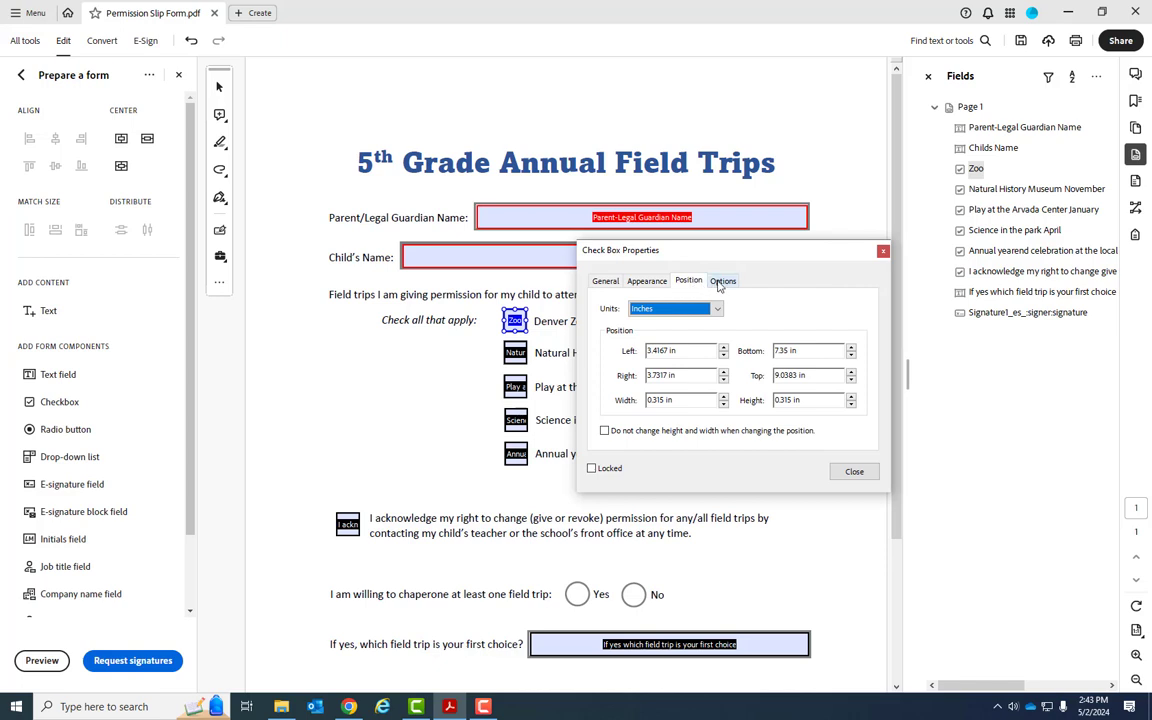
left_click(720, 283)
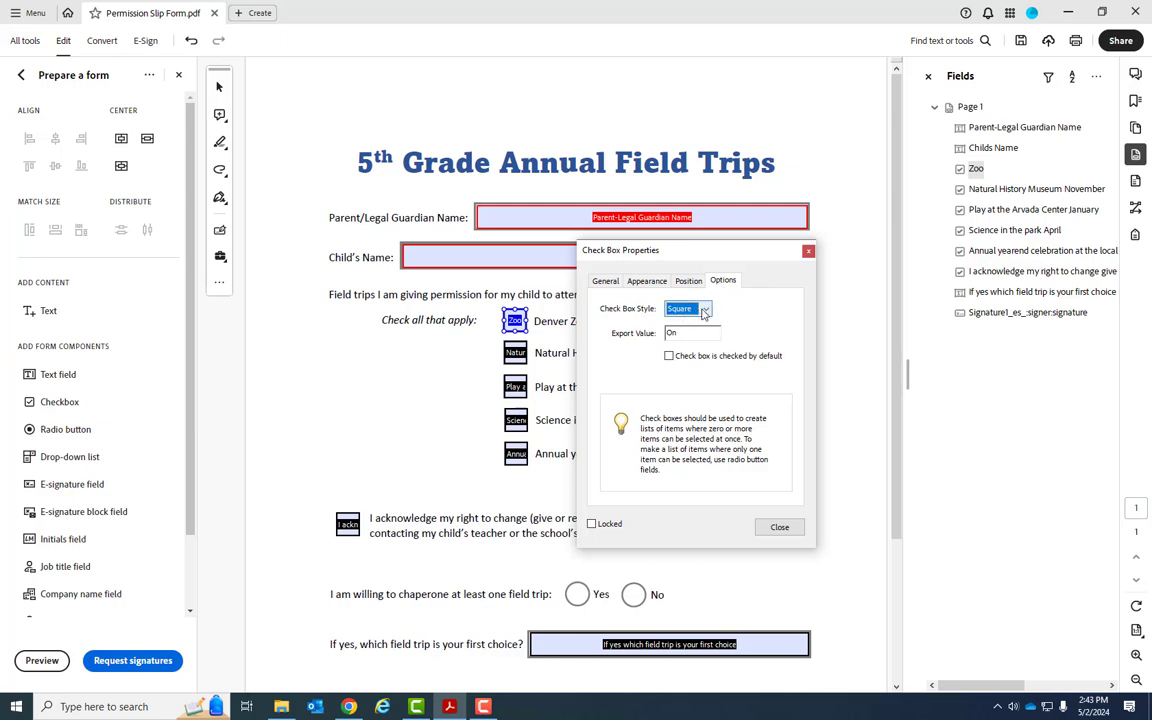
left_click(697, 312)
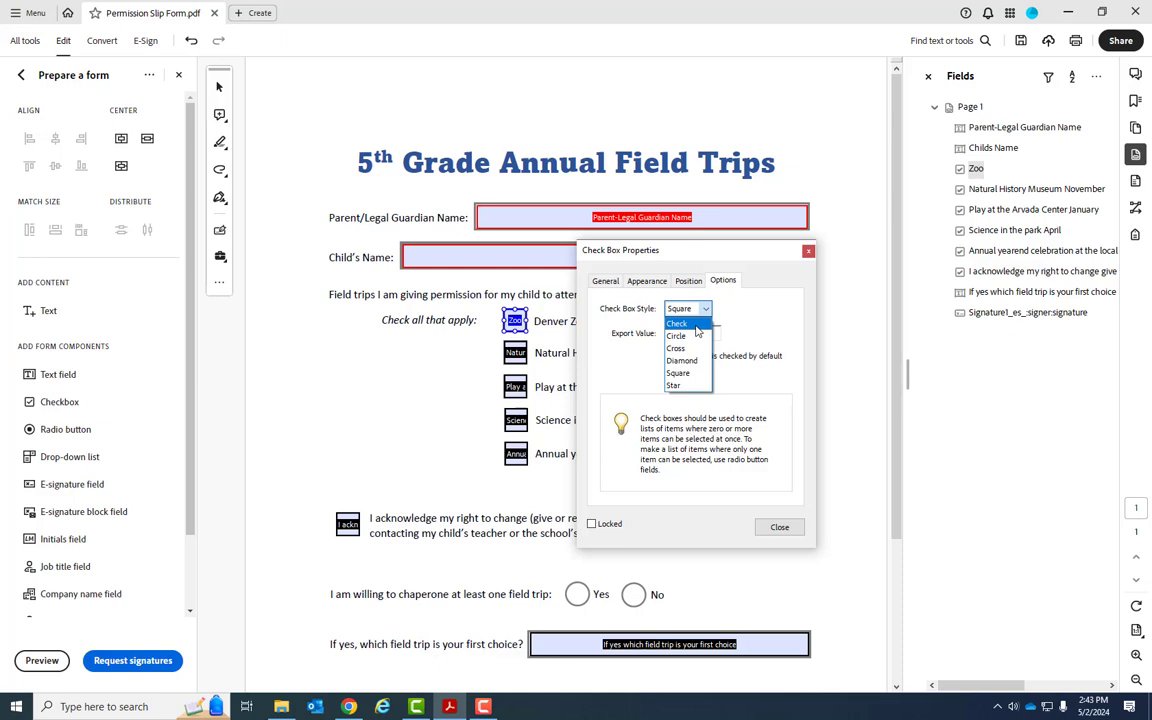
left_click(697, 326)
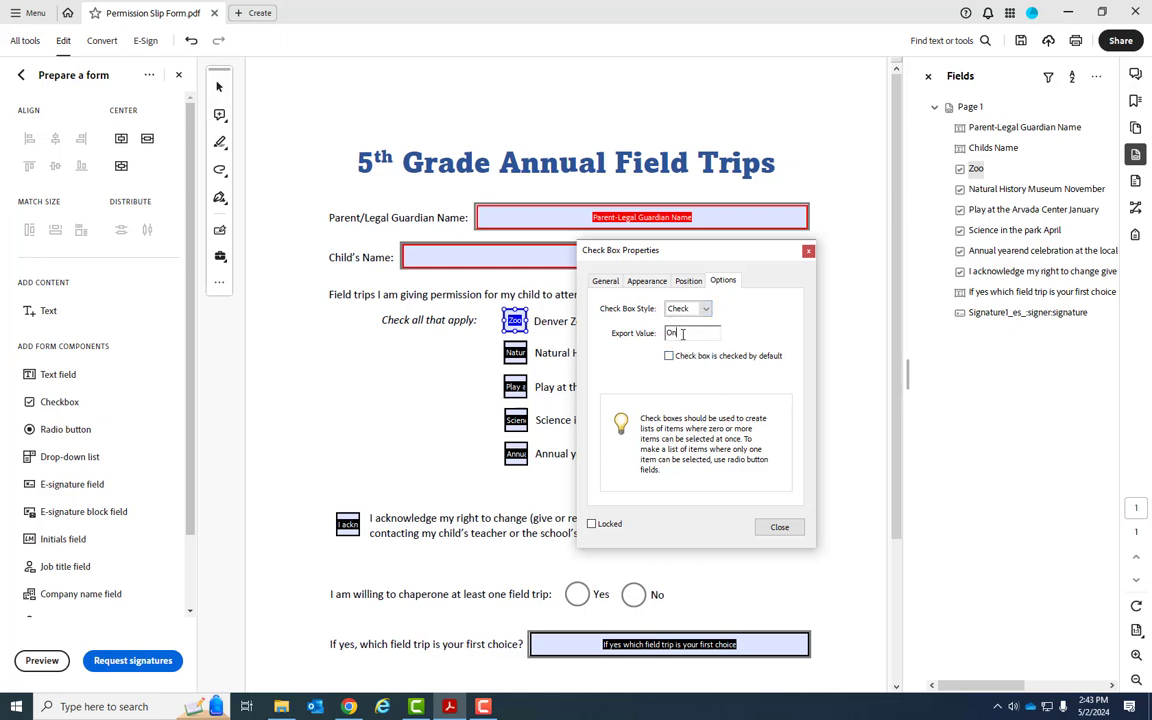
left_click_drag(684, 332, 640, 338)
Set the check box style to Check for the Natural History Museum and Arvada Center checkboxes
left_click(530, 355)
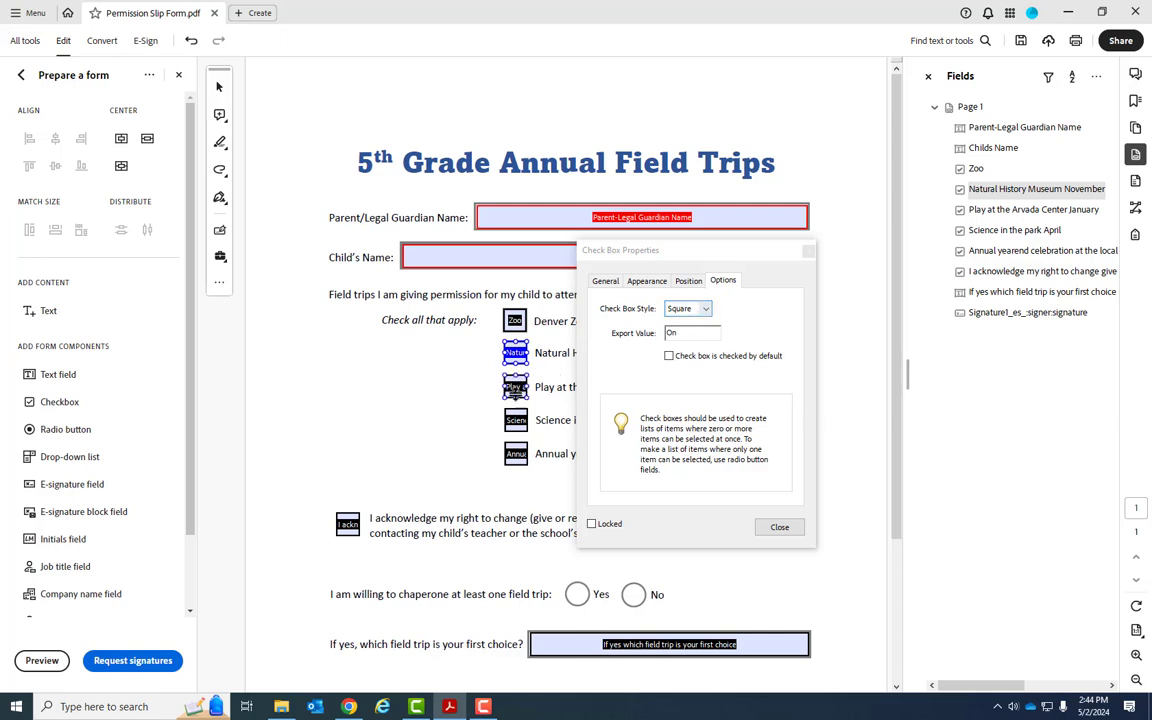
left_click(686, 309)
left_click(686, 309)
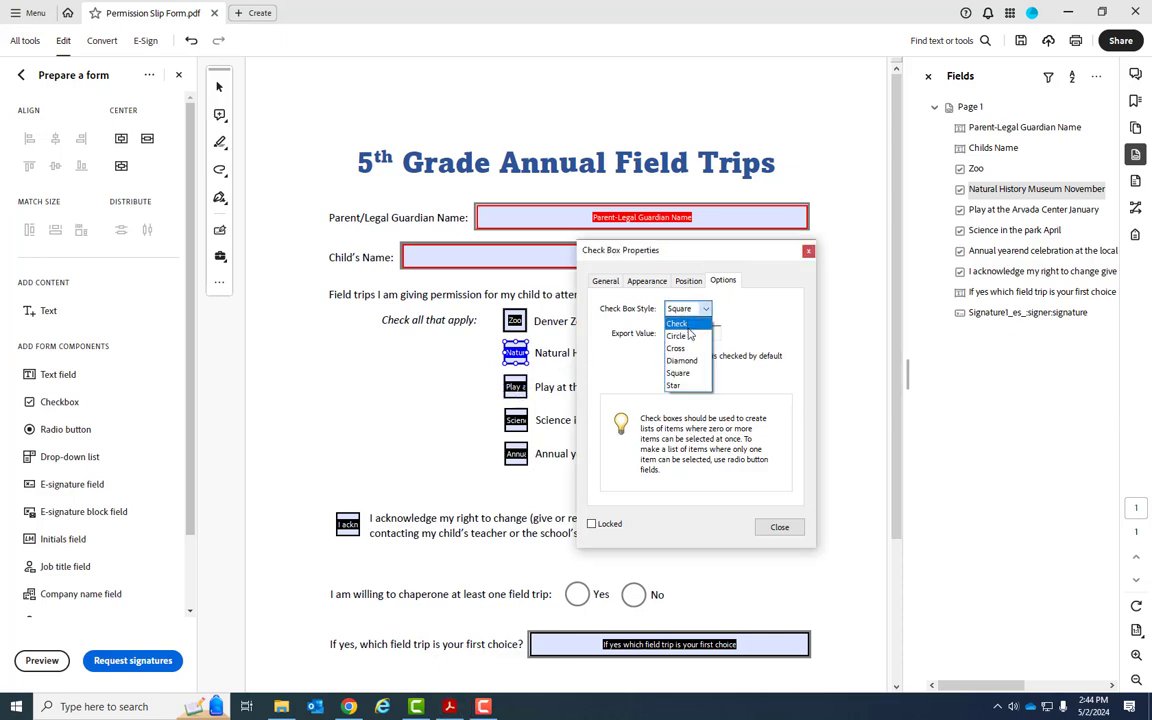
left_click(680, 321)
left_click(516, 387)
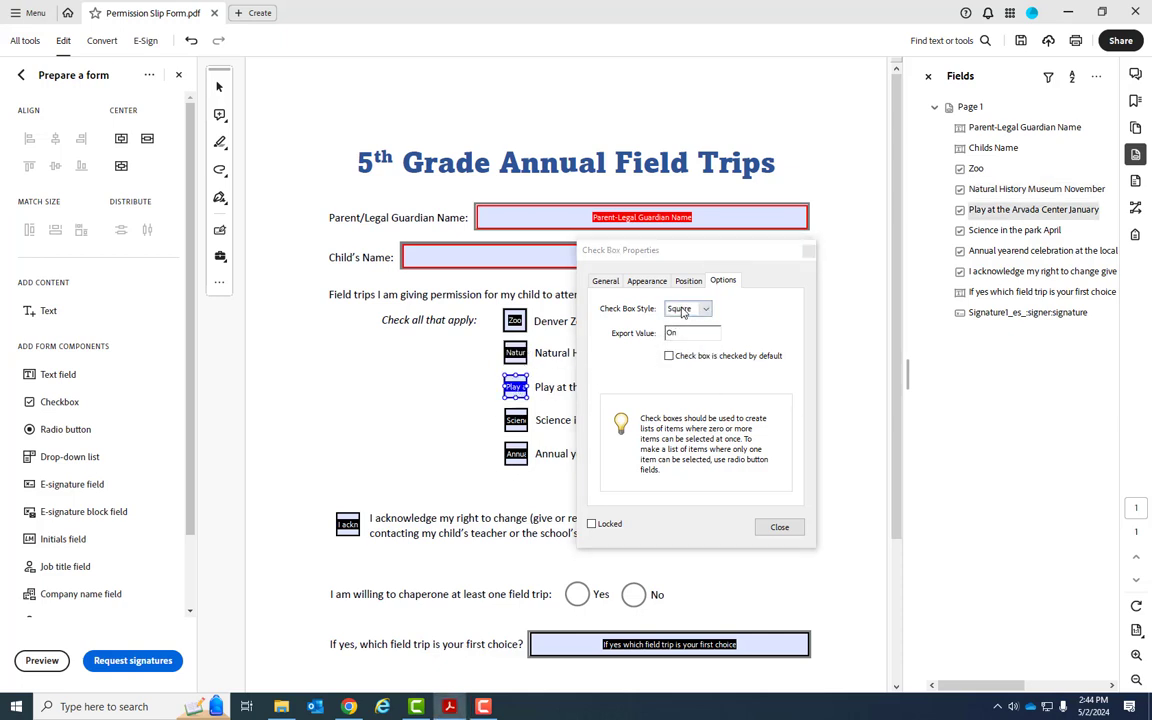
left_click(686, 309)
left_click(680, 321)
Set the check box style to Check for the Science in the park, year-end pool and acknowledgement checkboxes
left_click(516, 420)
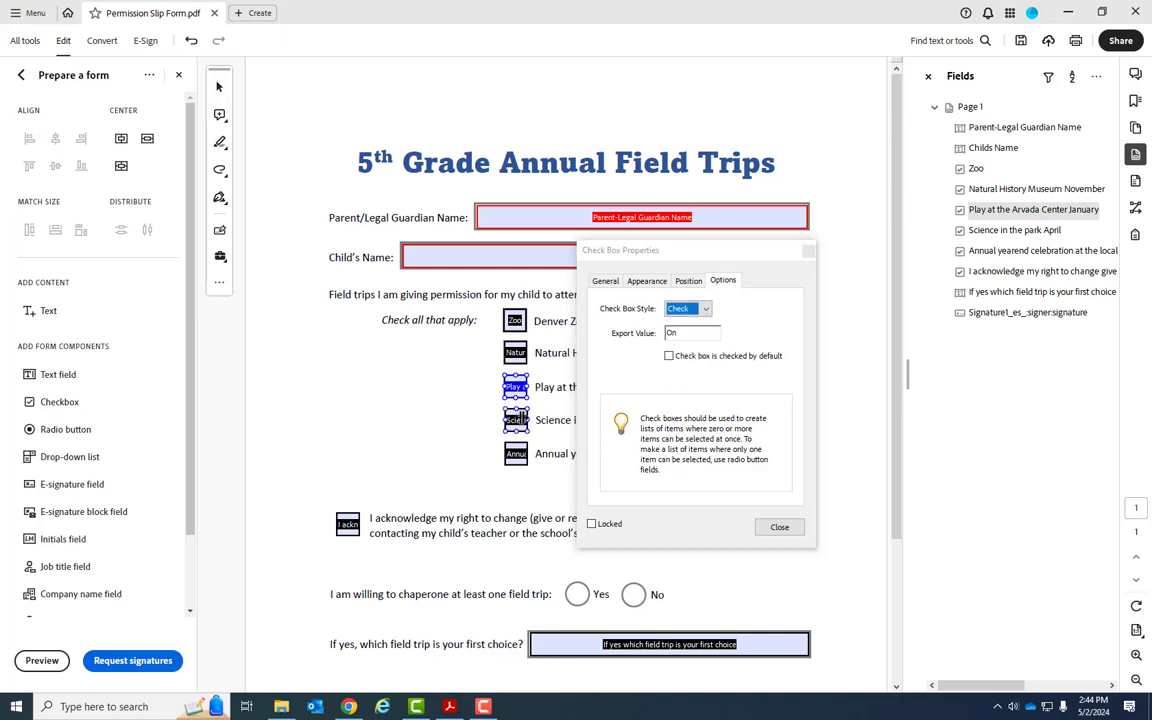
left_click(686, 309)
left_click(680, 323)
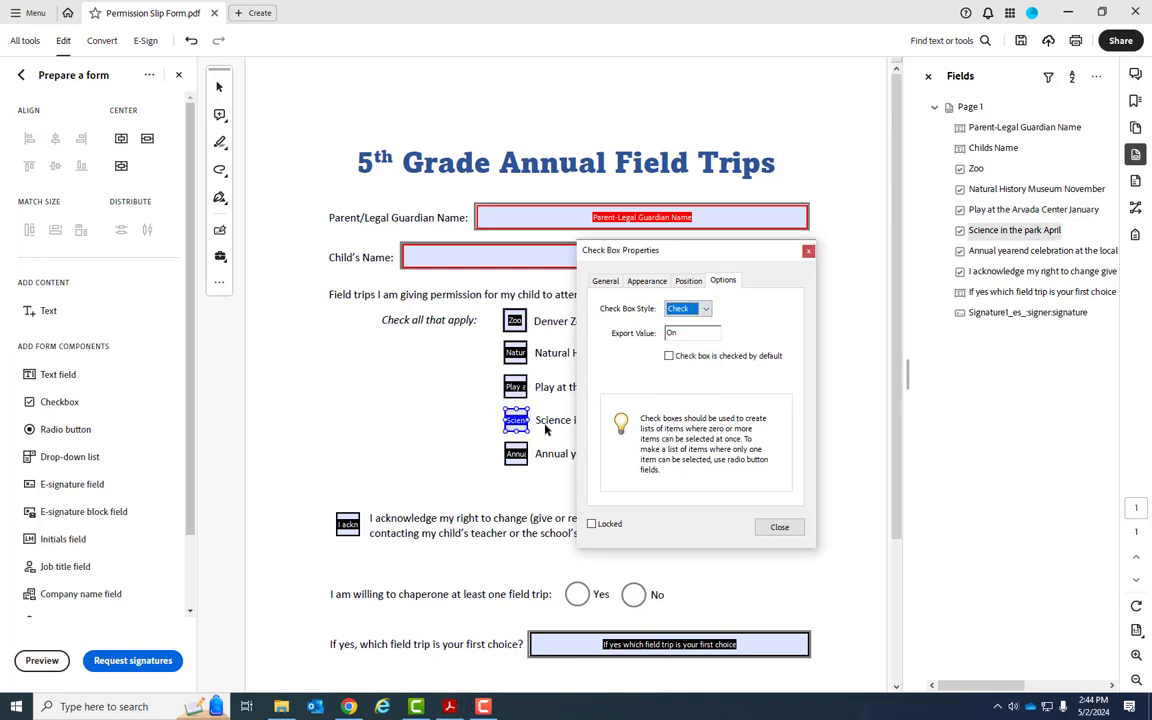
left_click(516, 453)
left_click(684, 312)
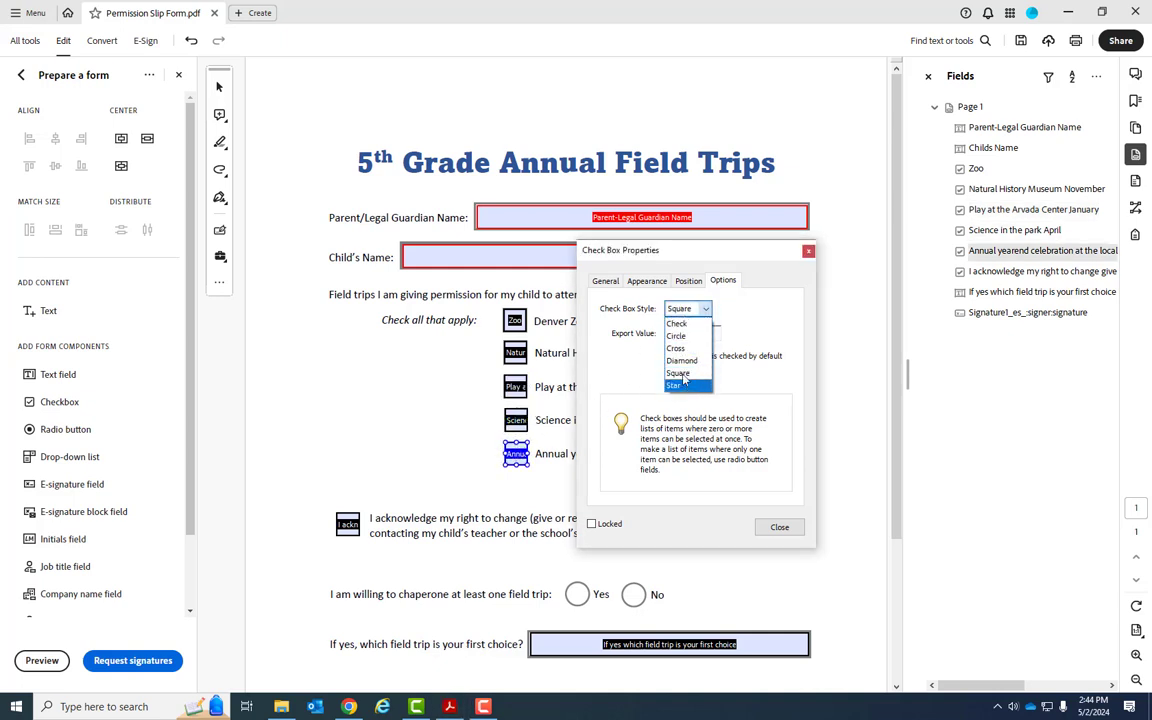
left_click(680, 323)
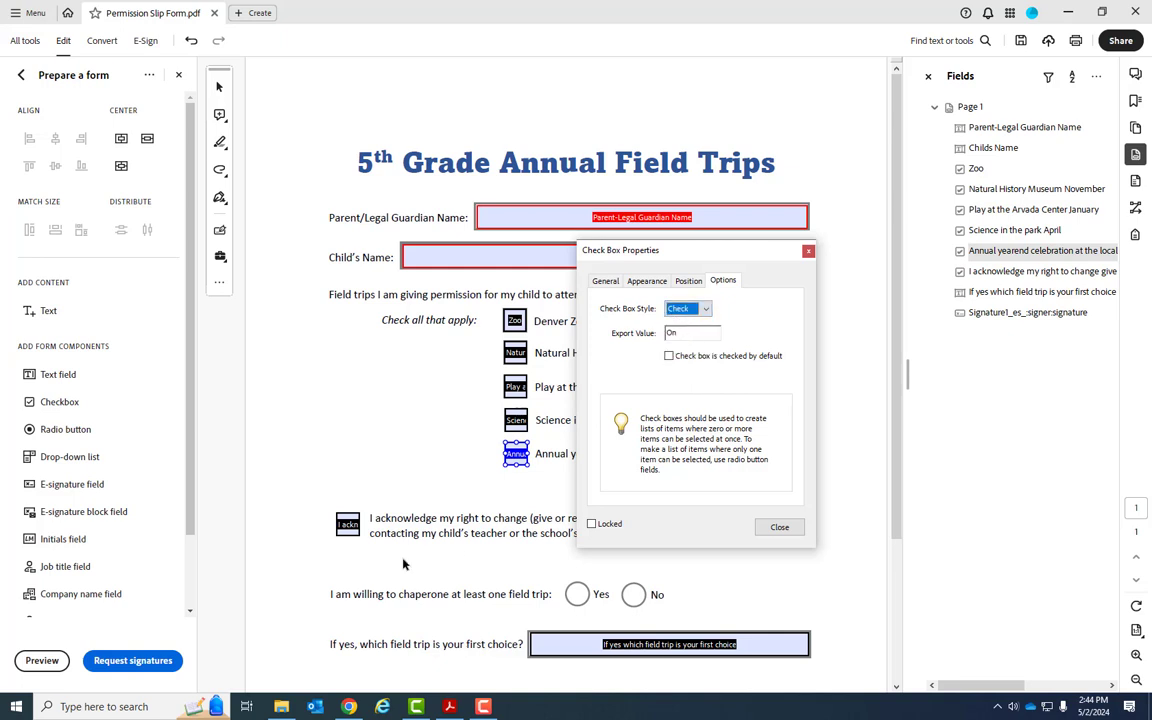
left_click(348, 524)
left_click(684, 310)
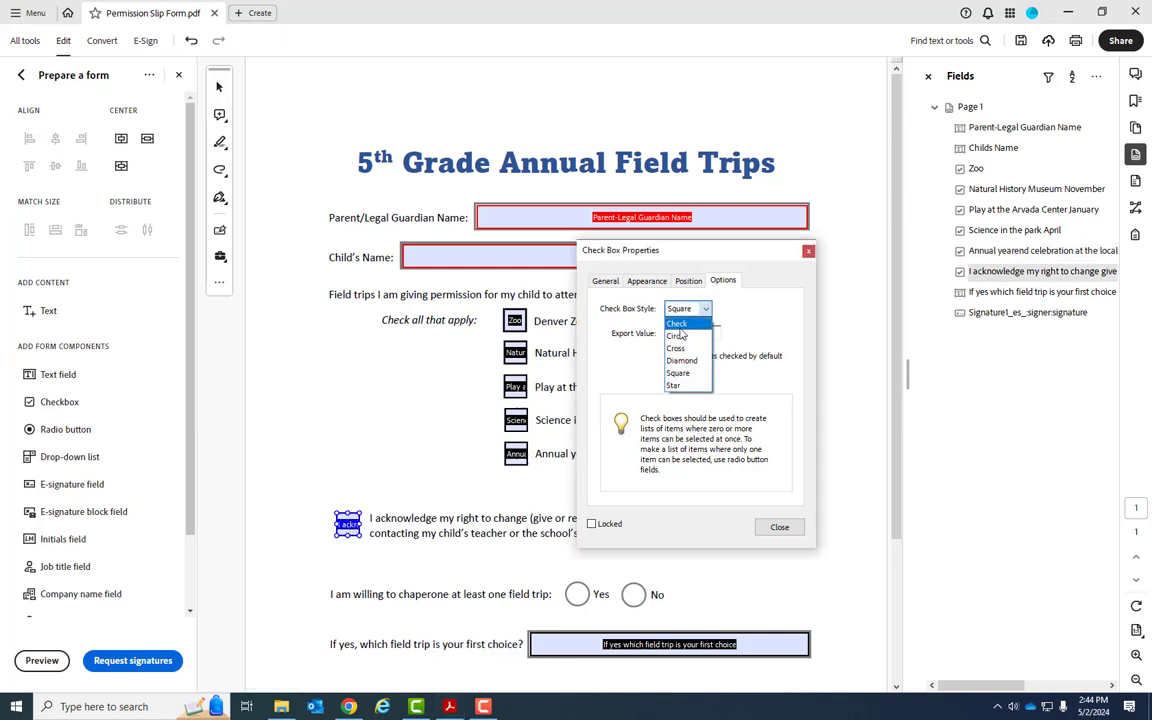
left_click(677, 323)
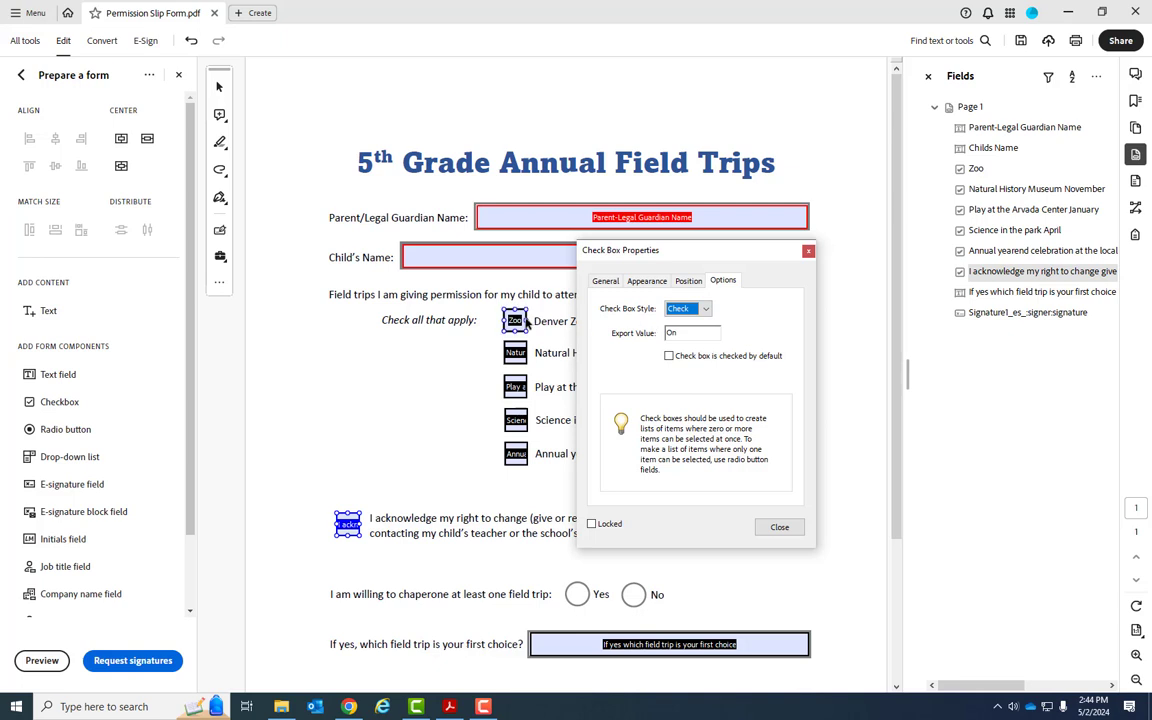
Rename the Natural History Museum checkbox field to Museum
left_click(515, 353)
left_click(688, 281)
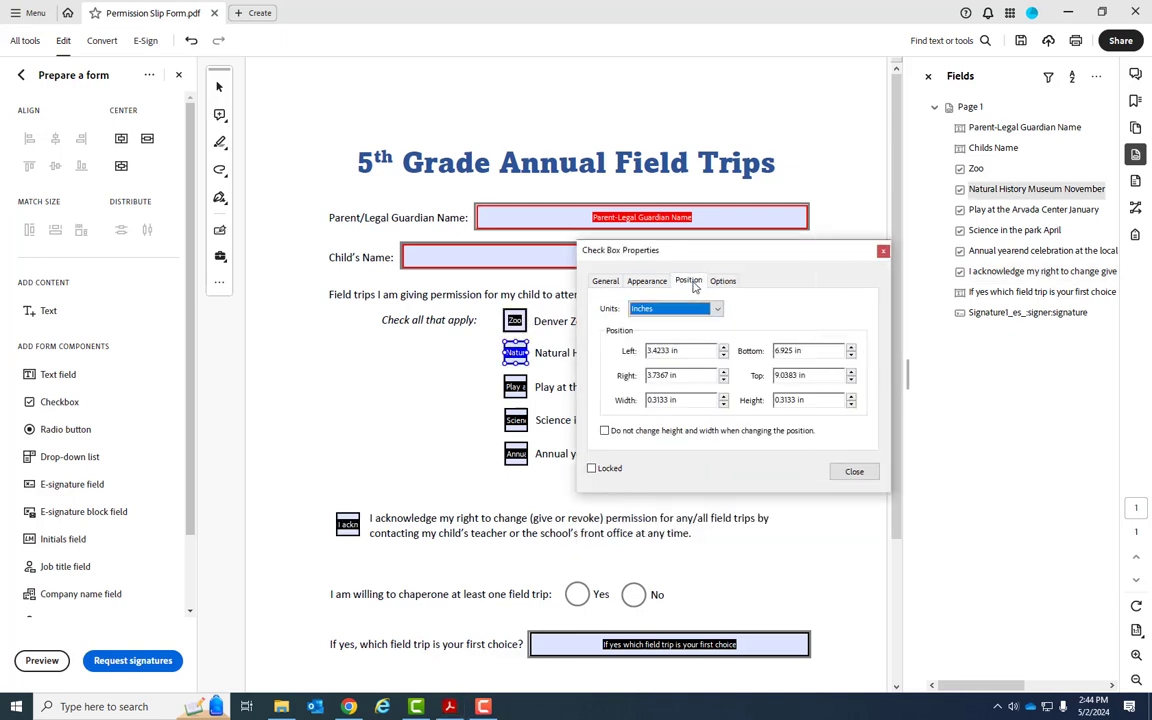
left_click(655, 283)
left_click(606, 282)
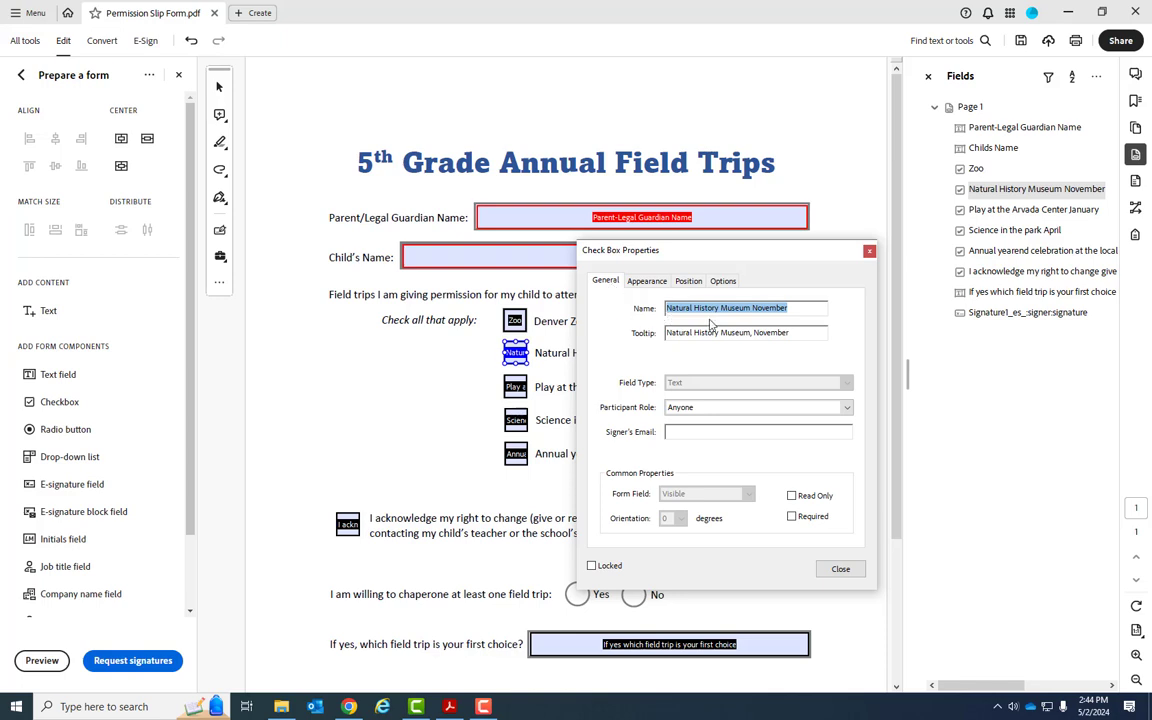
type("Museum")
key("Tab")
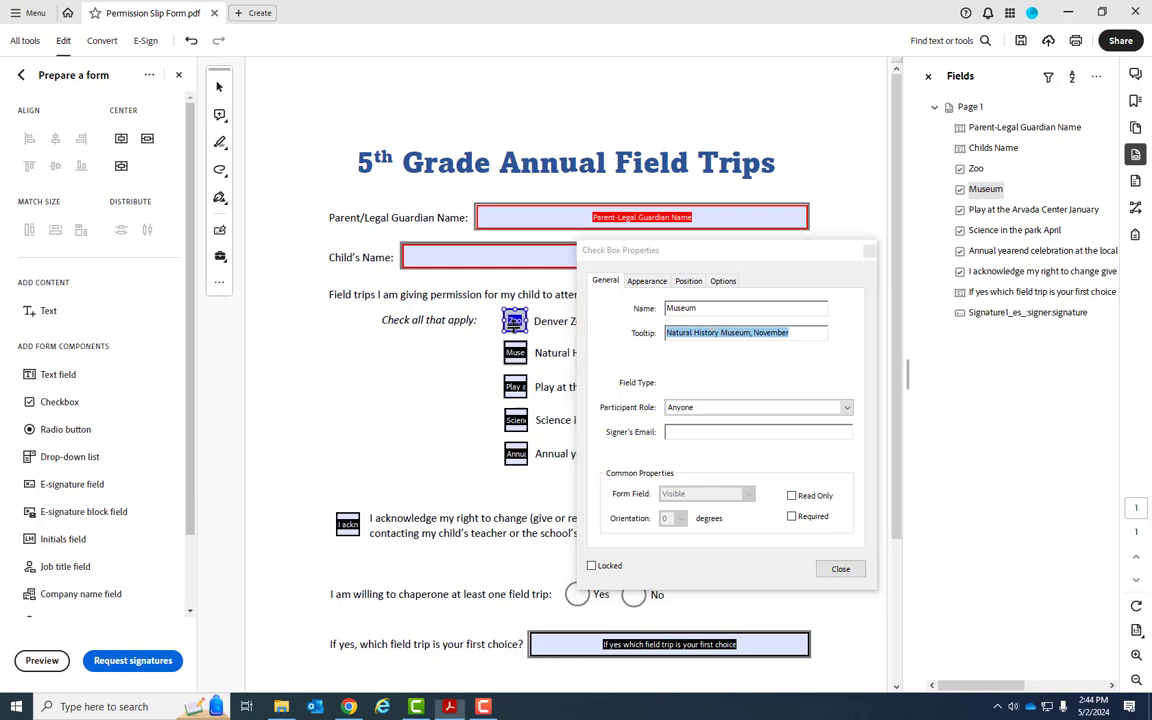
Prefix the Museum checkbox's tooltip with "Choose " and copy that prefix
left_click(514, 320)
left_click(515, 353)
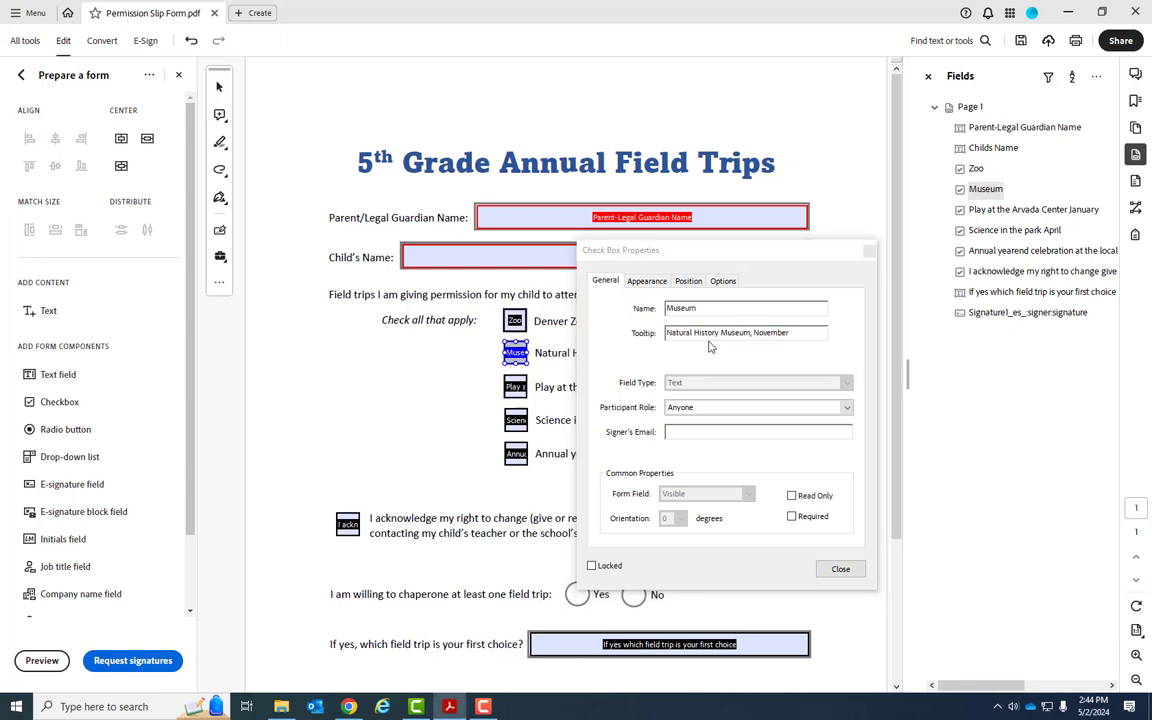
left_click(667, 333)
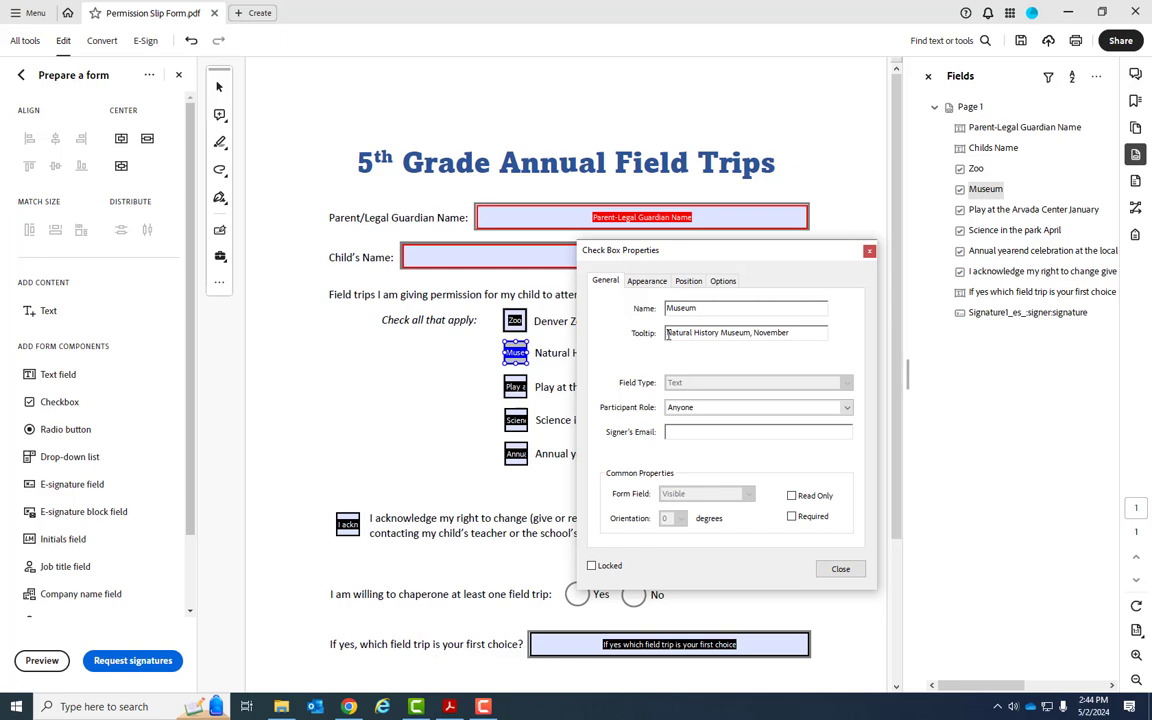
type("Choose")
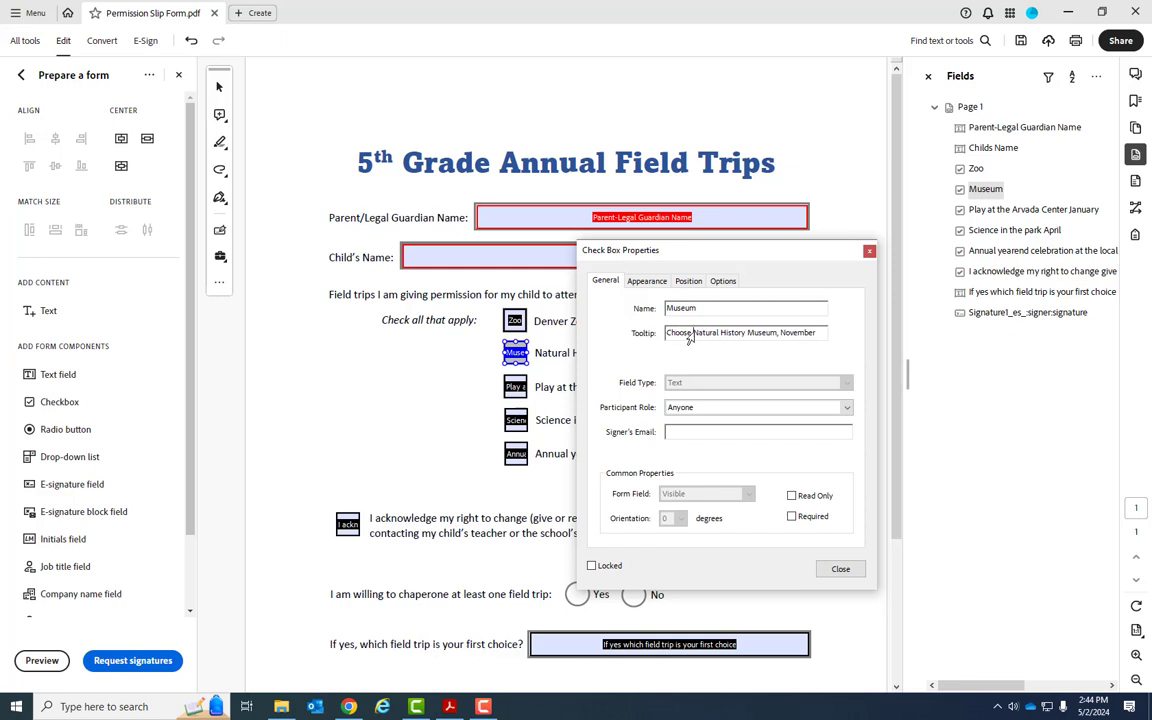
left_click_drag(692, 334, 666, 349)
key("ctrl+c")
Paste "Choose " before the Arvada Center checkbox's tooltip and rename the field Play
left_click(517, 385)
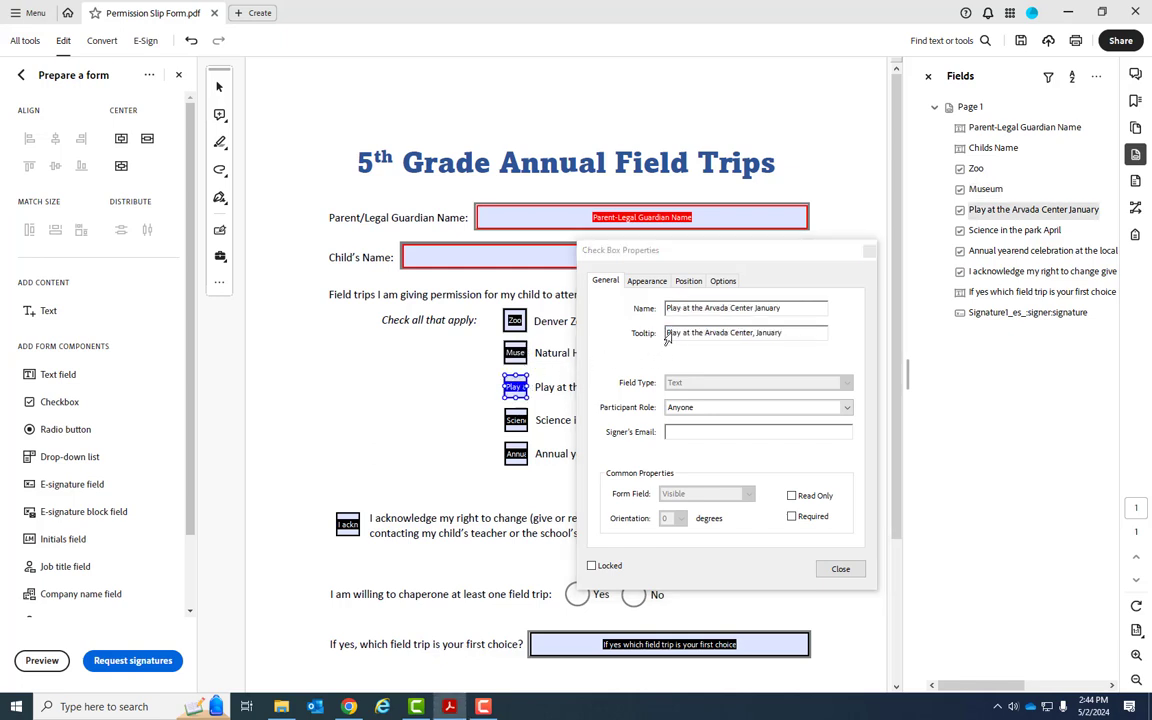
left_click(668, 333)
key("ctrl+v")
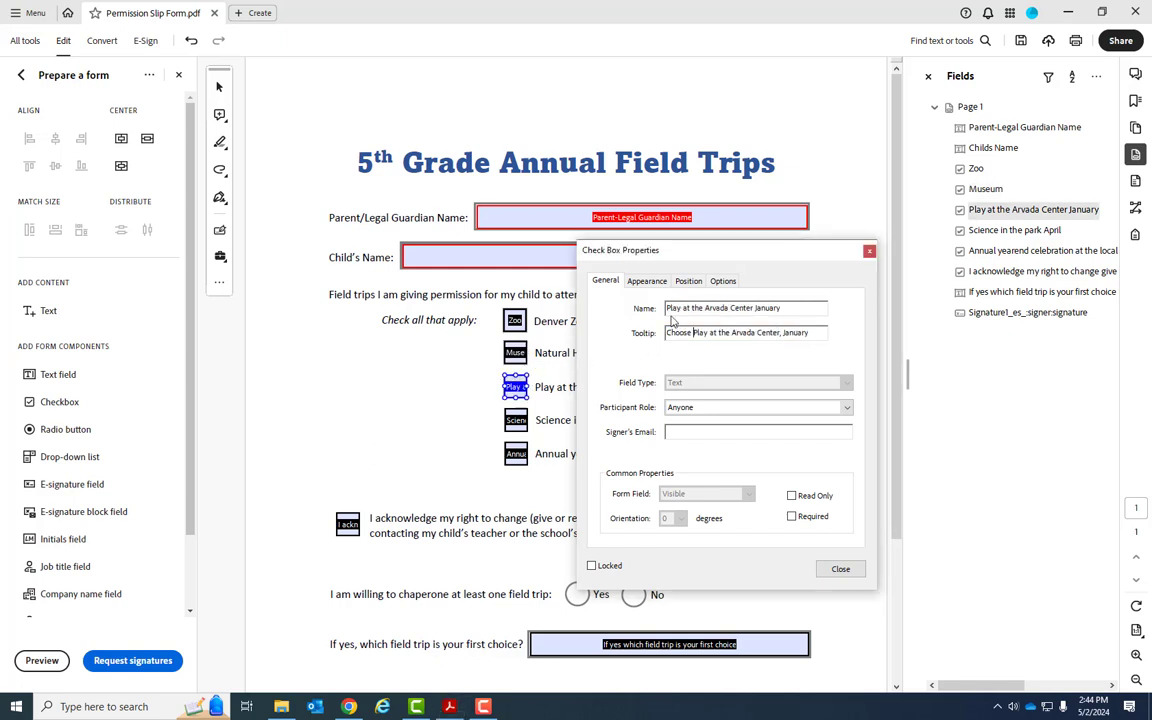
triple_click(677, 312)
type("P")
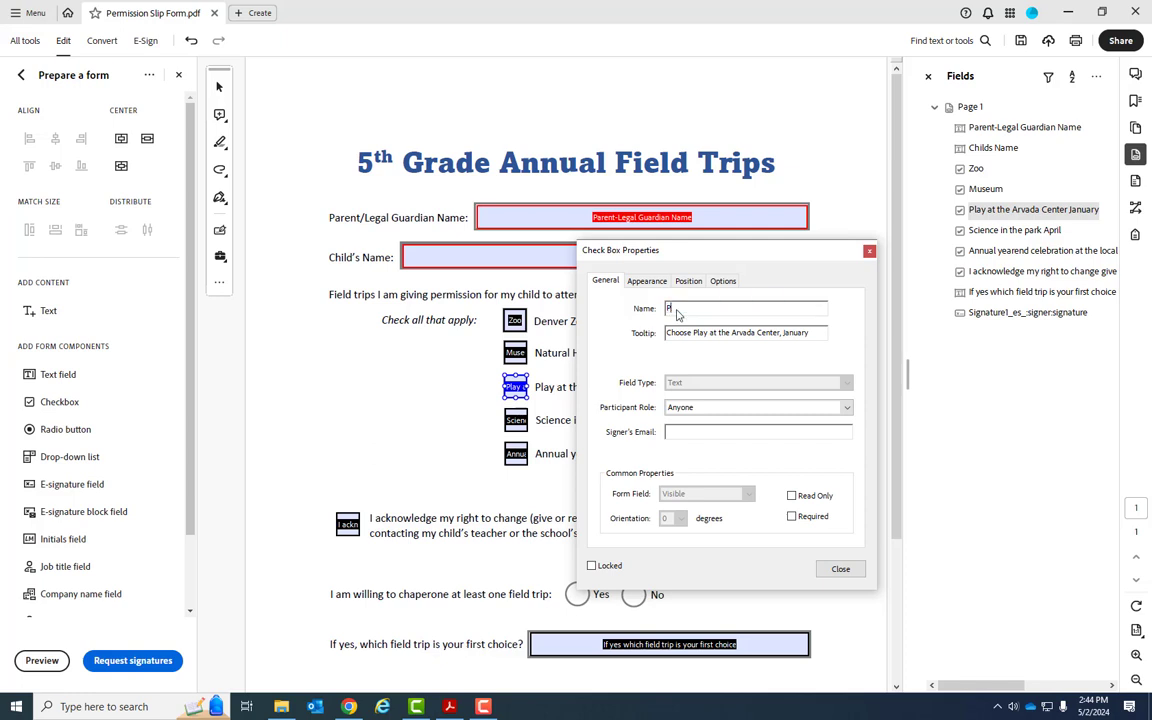
type("lay")
Prefix the Science in the park checkbox's tooltip with "Choose " and rename the field Park
left_click(515, 420)
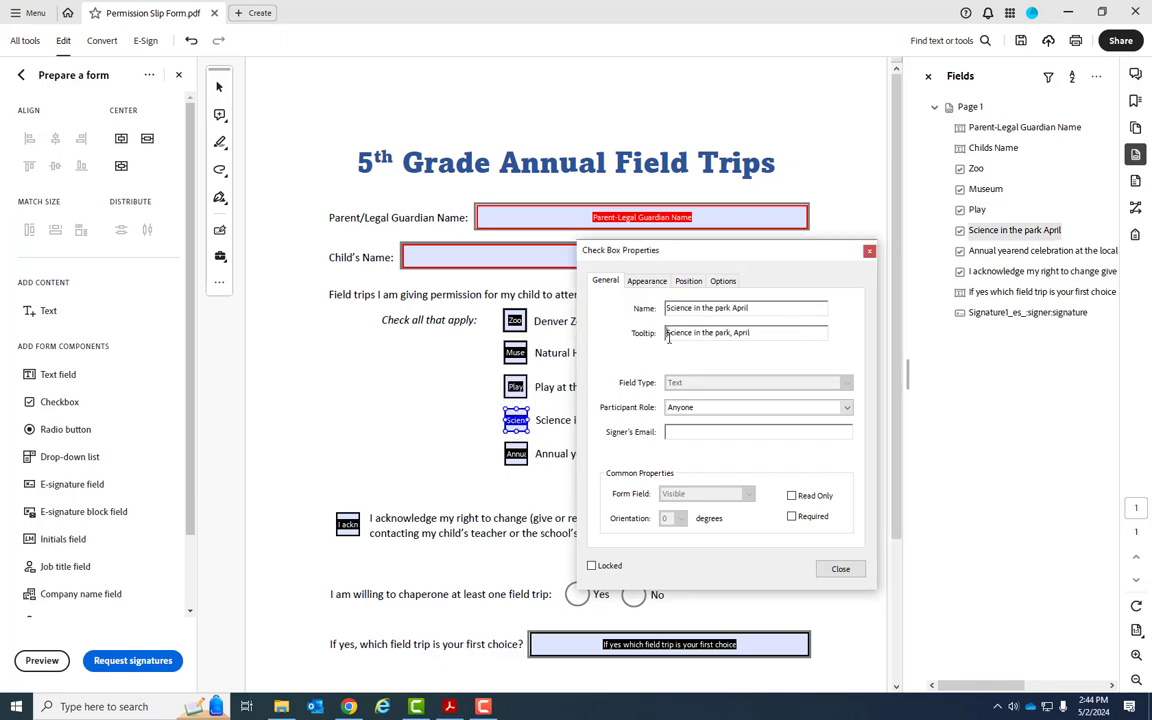
triple_click(677, 309)
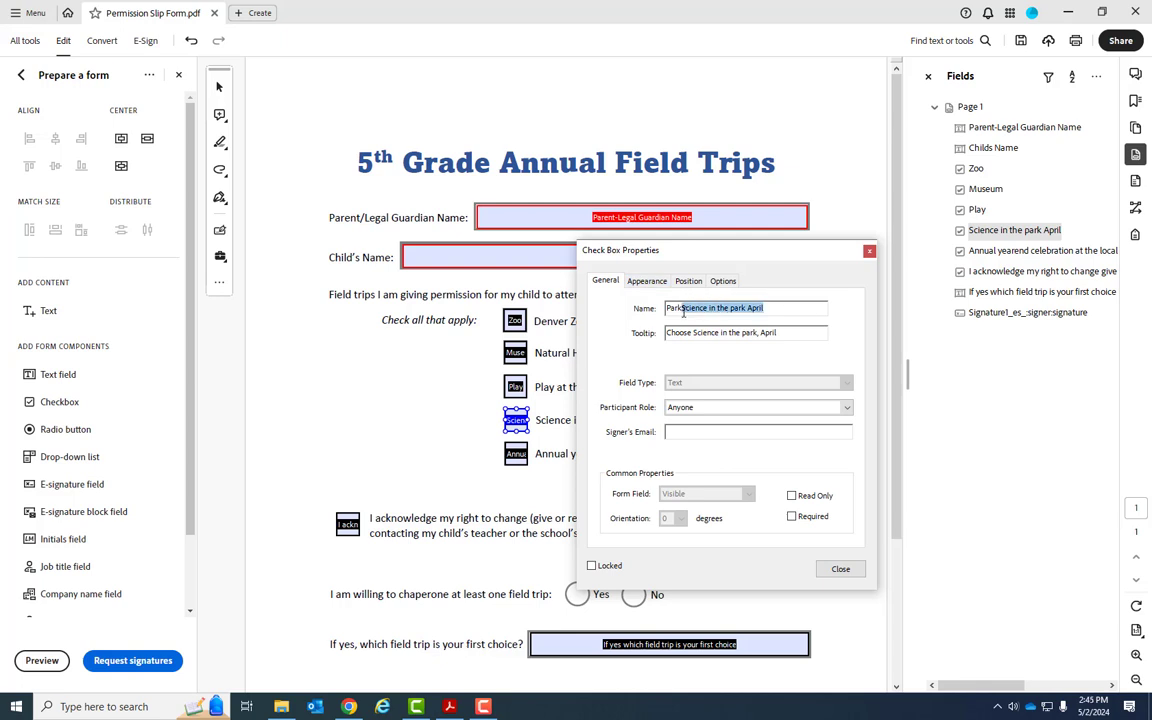
type("Park")
Rename the year-end celebration checkbox field to Pool and prefix its tooltip with "Choose "
left_click(515, 453)
triple_click(690, 310)
type("Pool")
left_click(666, 333)
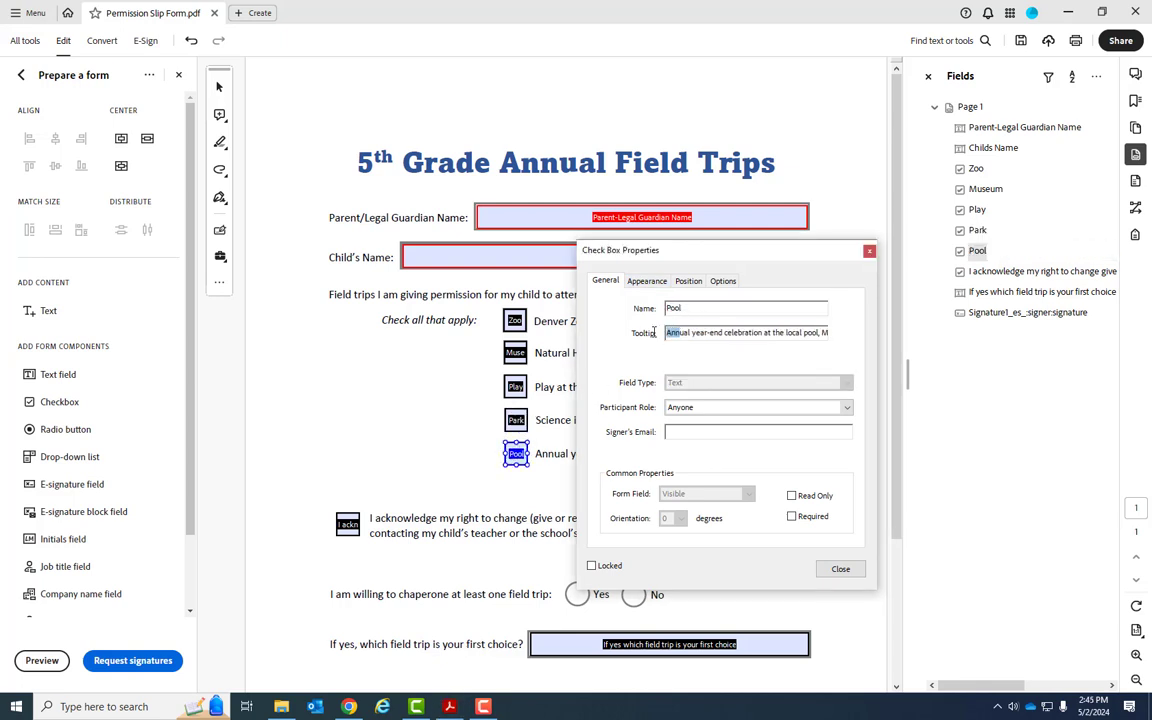
type("Choose")
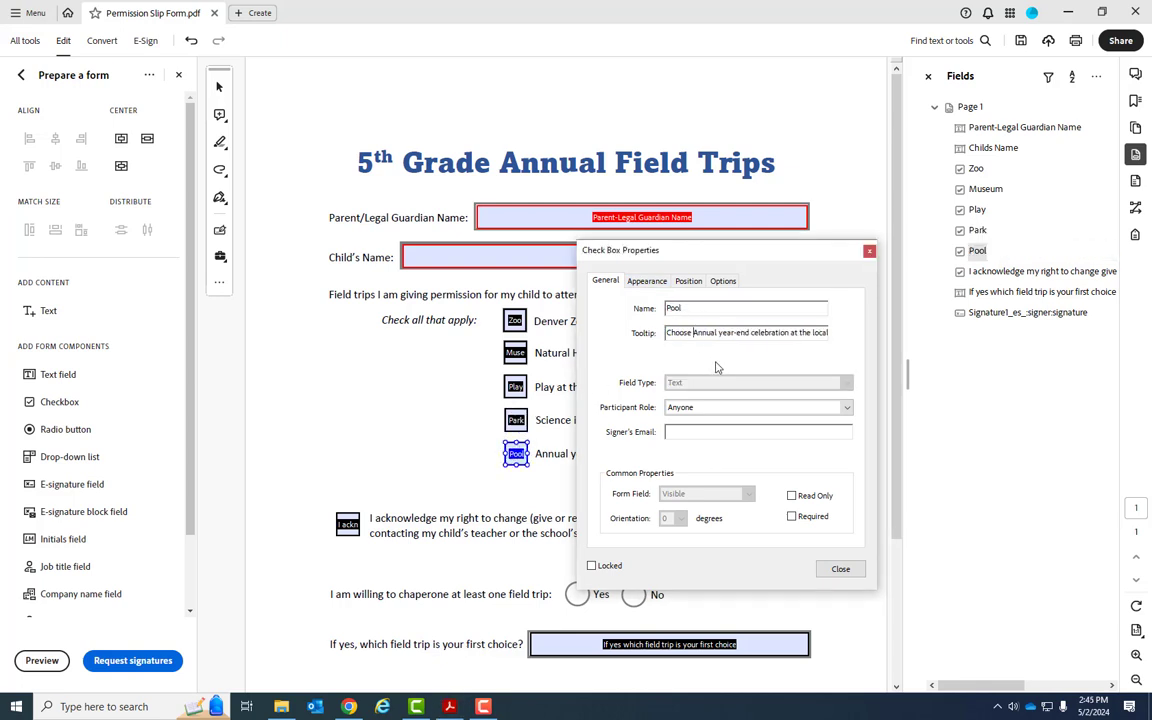
Open the acknowledgement checkbox's properties and reword its tooltip to begin "Click to acknowledge you have read this"
left_click(355, 530)
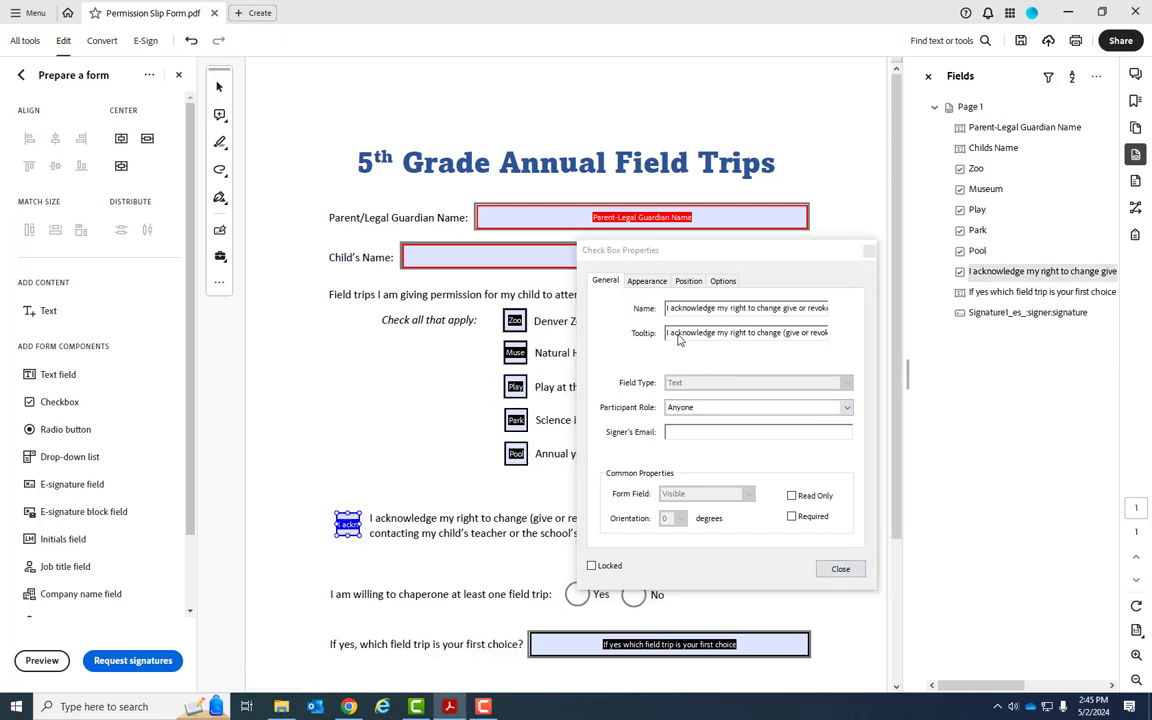
triple_click(679, 333)
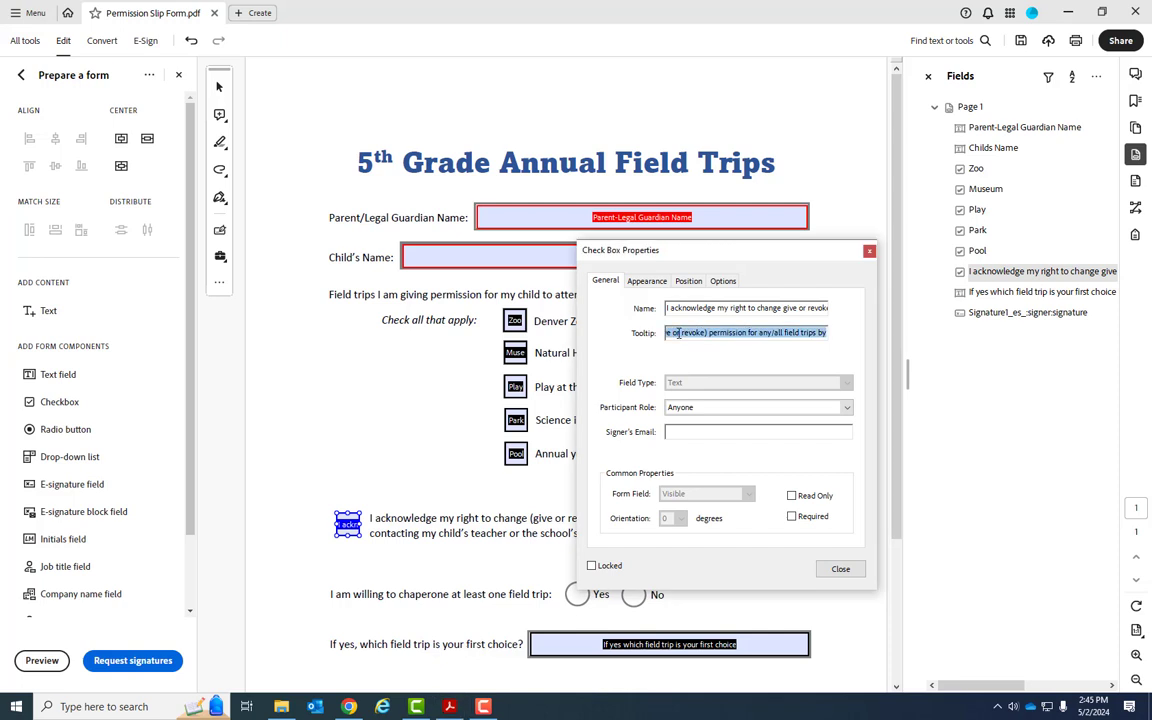
key("Home")
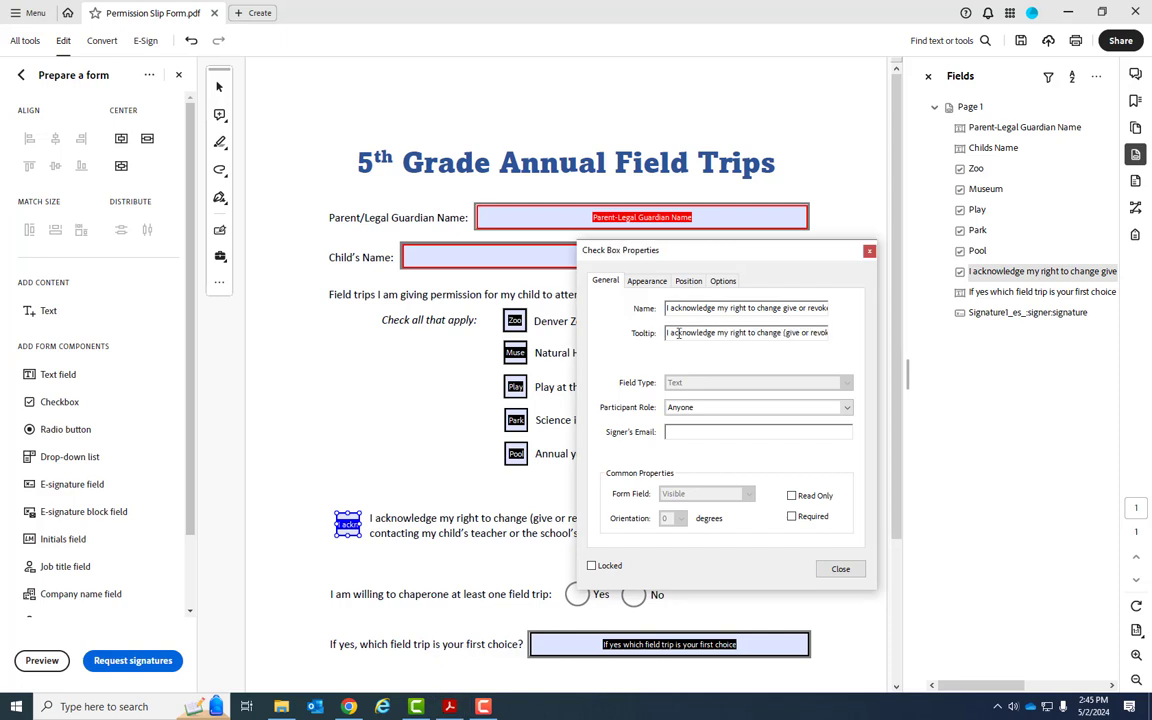
type("Click to ackno")
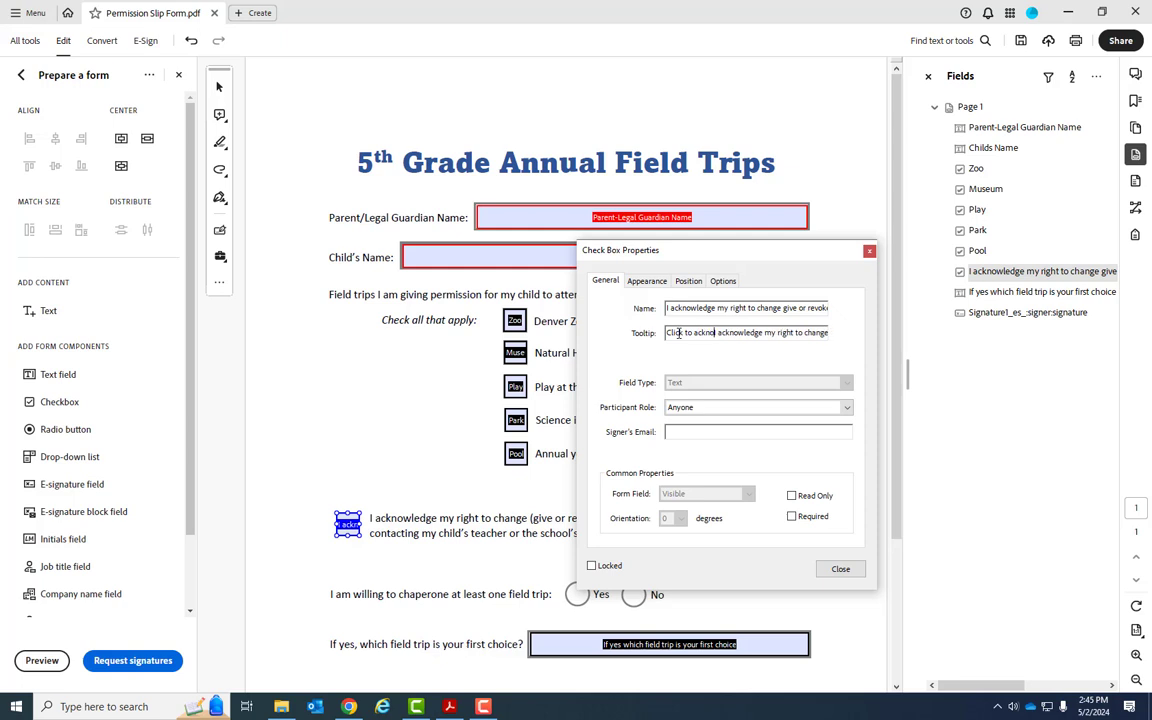
type("wledge your ri")
key("BackSpace")
key("BackSpace")
key("BackSpace")
key("BackSpace")
type("have read")
key("Delete")
key("Delete")
key("Delete")
key("Delete")
key("Delete")
key("Delete")
key("Delete")
key("Delete")
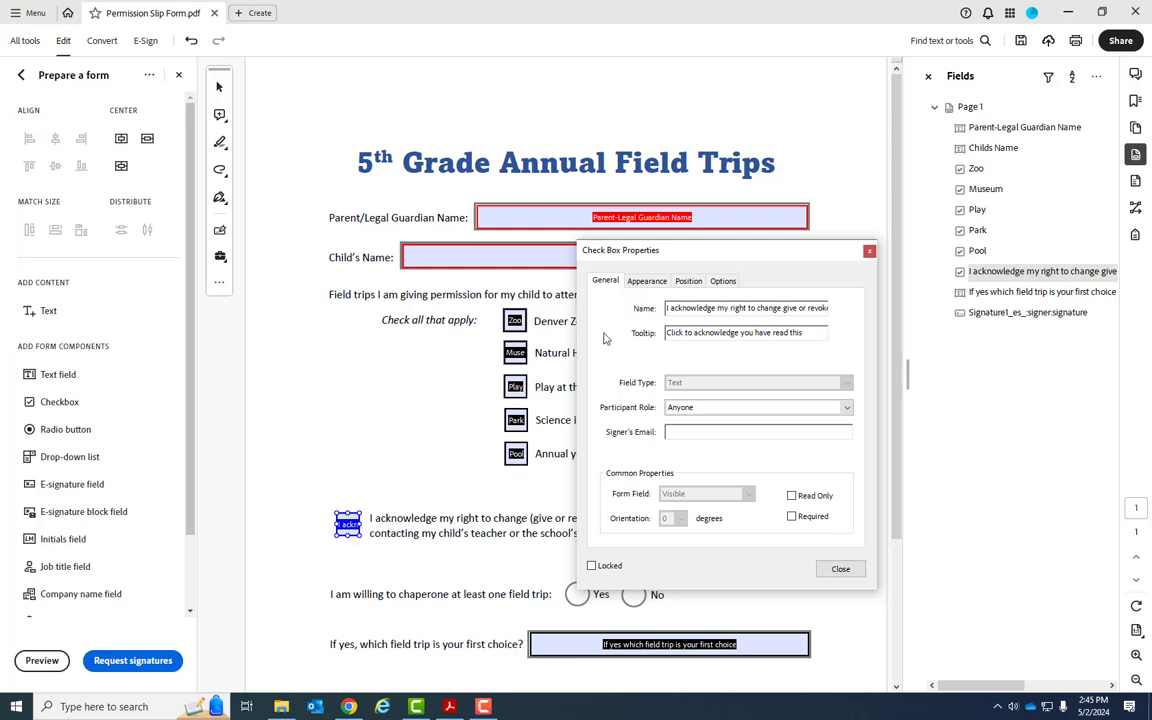
Rename the acknowledgement checkbox field Acknowledgement, check that its box style is Check, and close the properties
triple_click(684, 310)
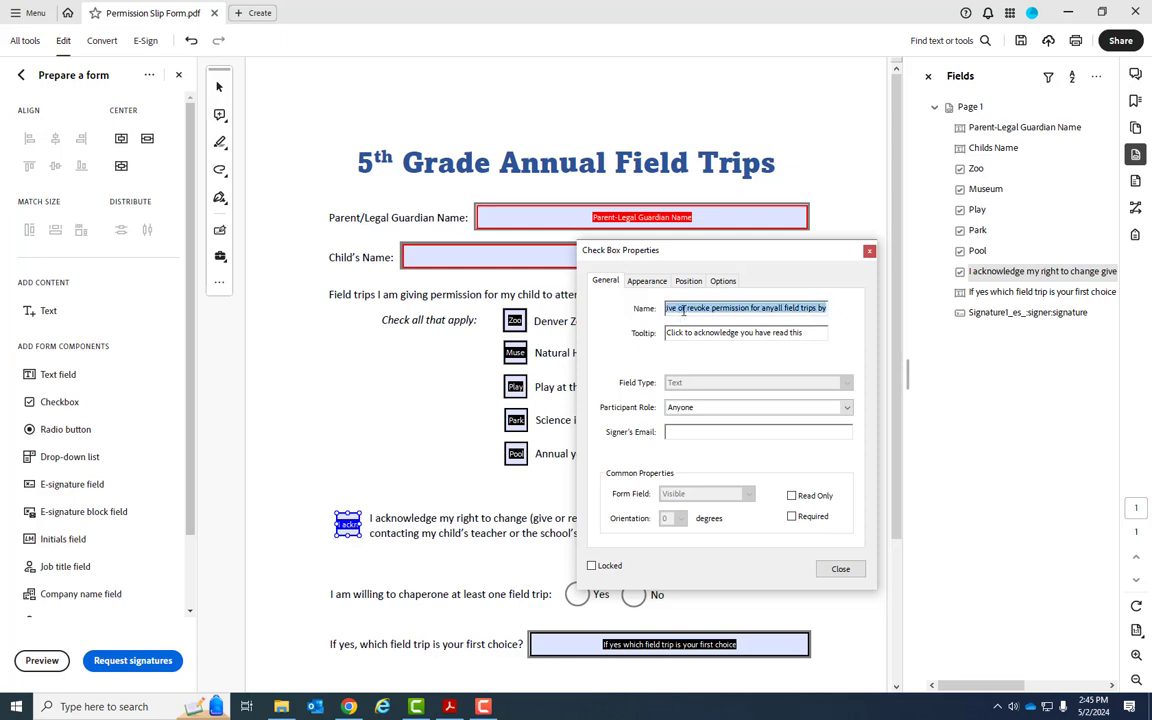
type("Acknowledgement")
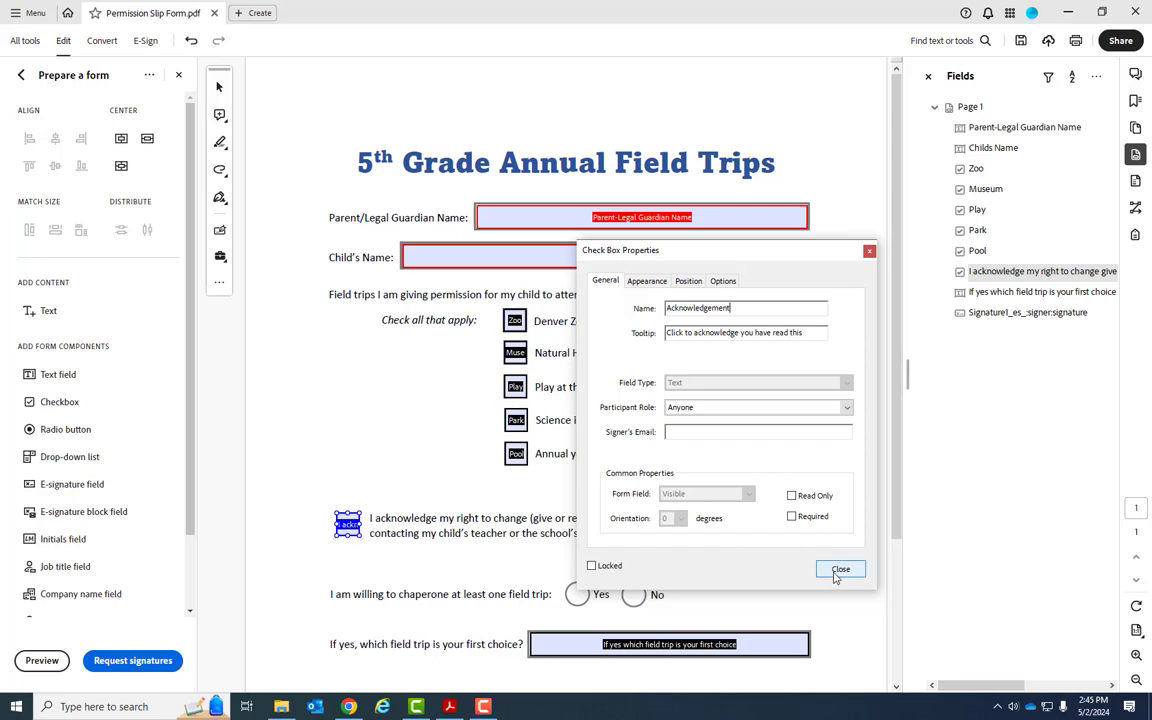
left_click(721, 284)
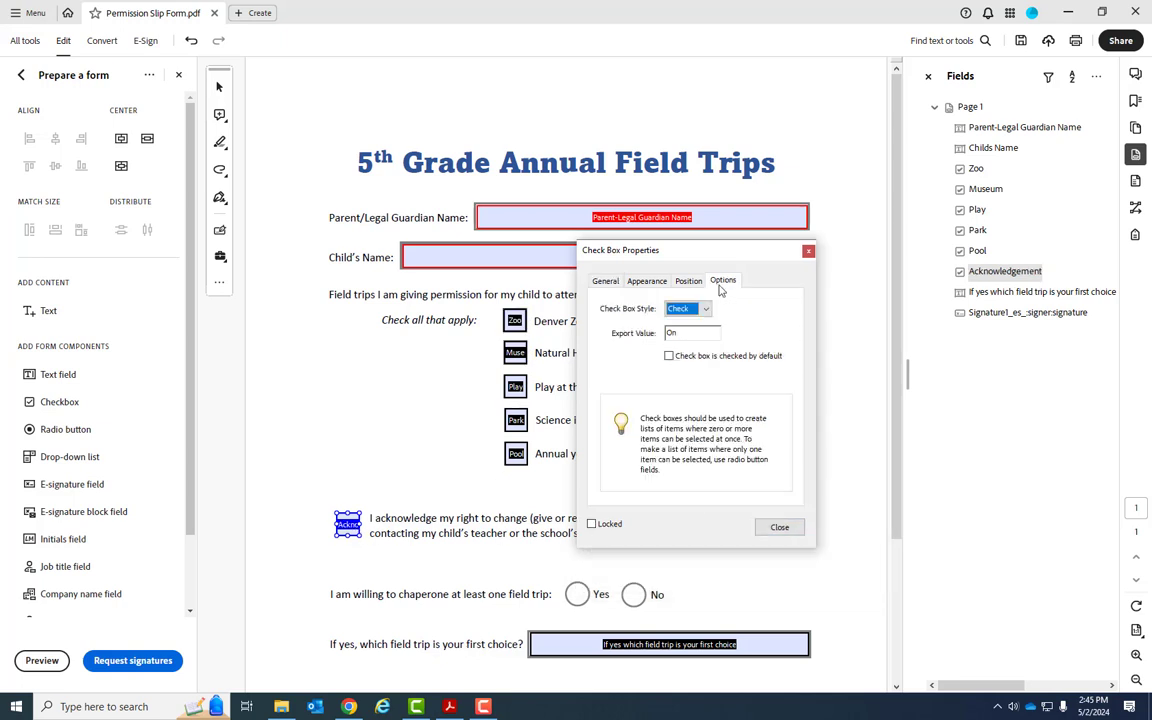
left_click(779, 527)
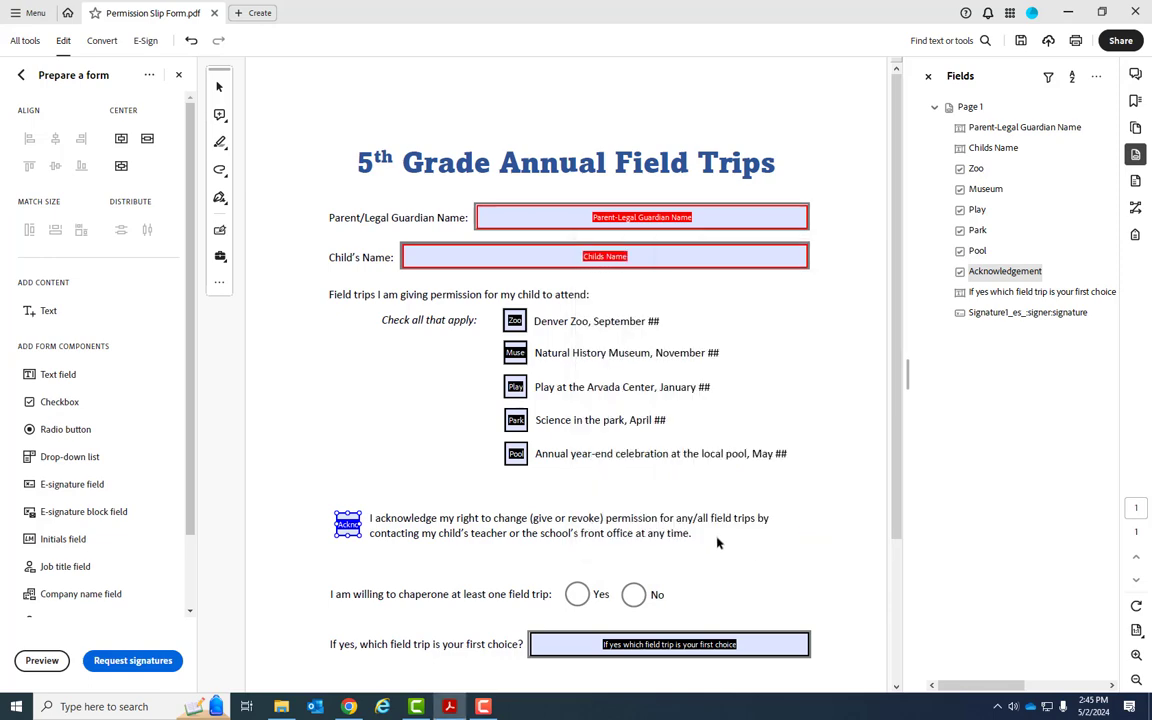